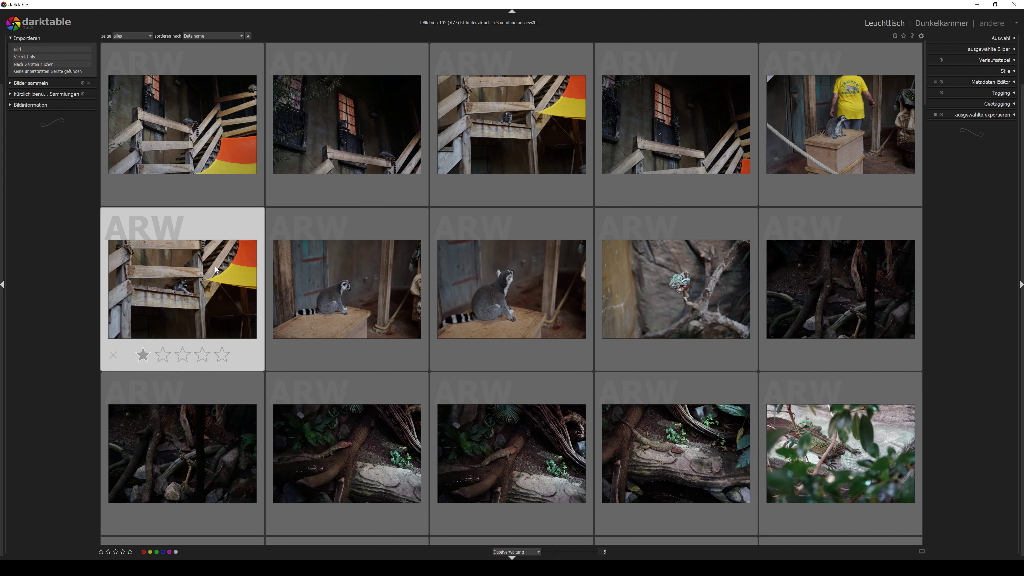
- Scroll down to the lion photos and select the lioness sleeping on the log
scroll(215, 266, down, 2)
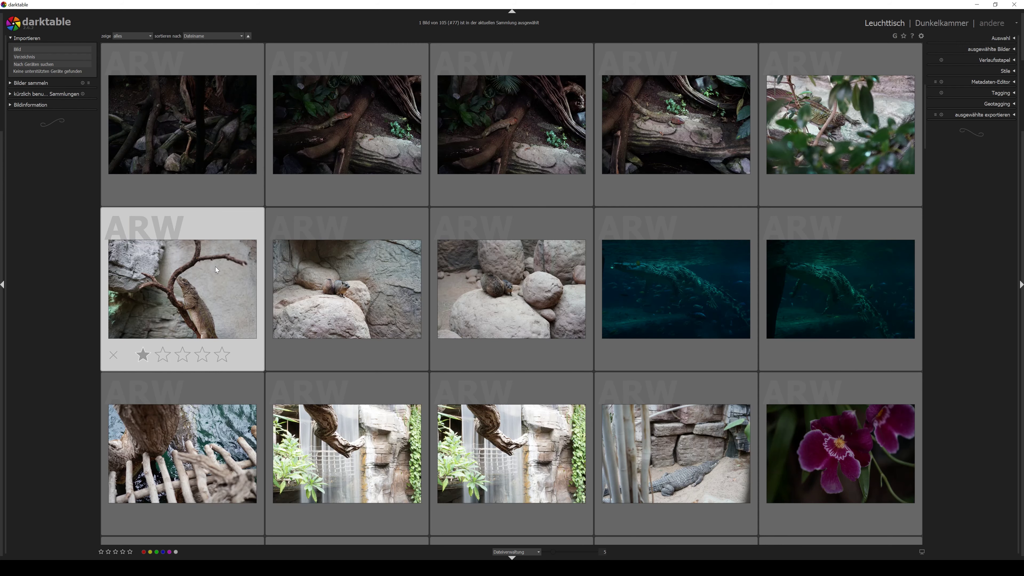
scroll(226, 267, up, 2)
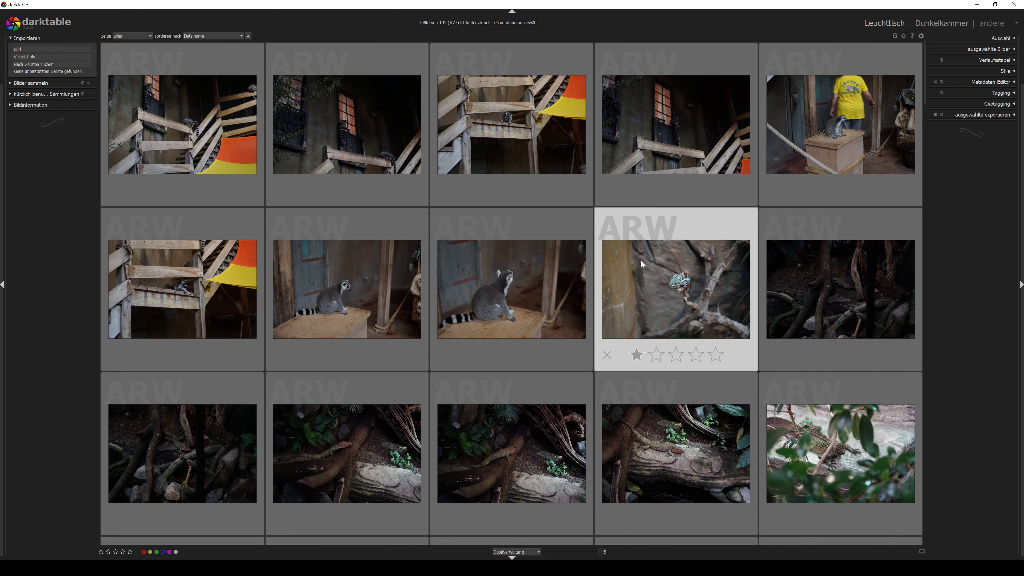
scroll(642, 265, down, 1)
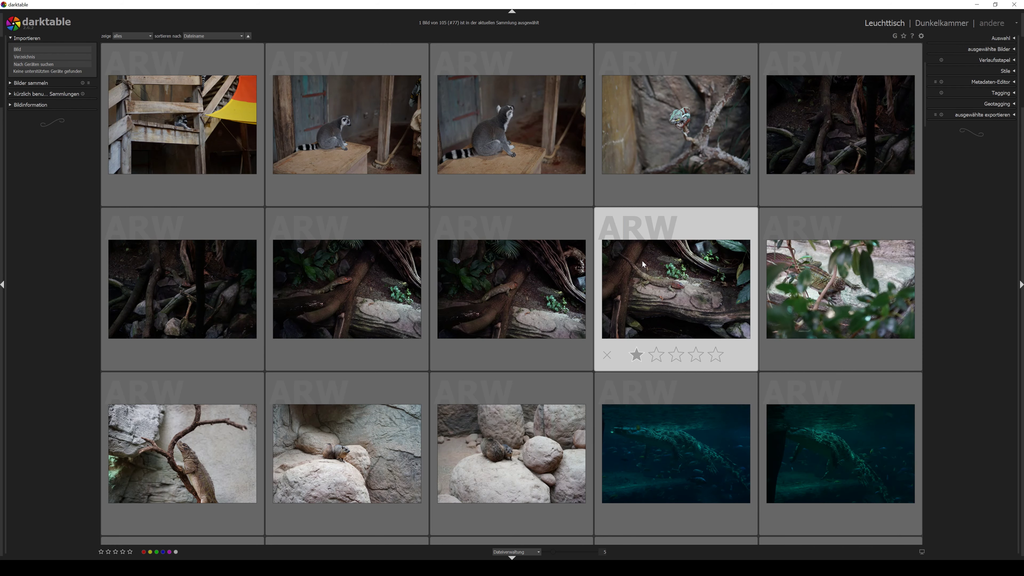
scroll(643, 261, down, 1)
scroll(642, 261, down, 1)
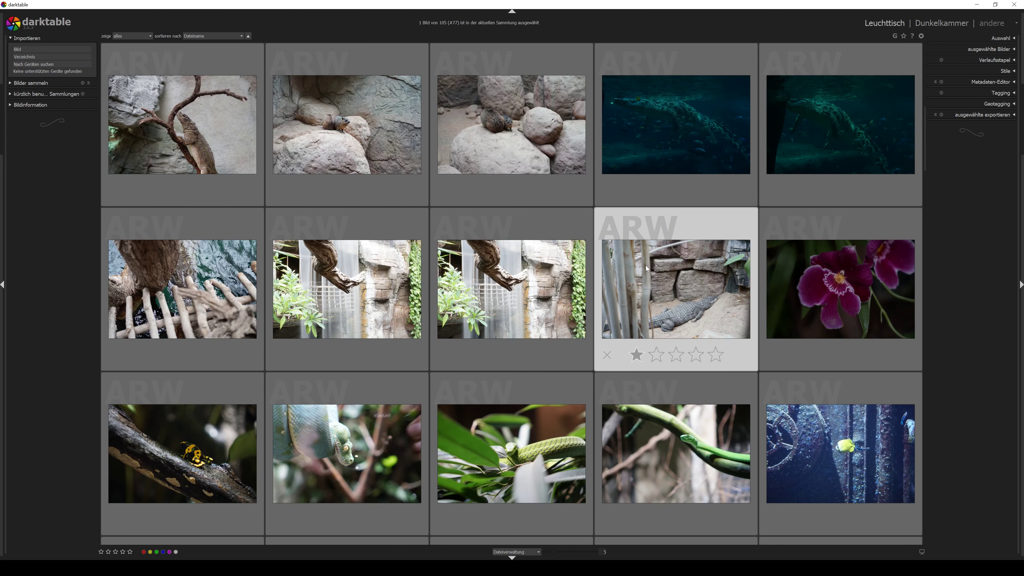
scroll(646, 267, down, 1)
scroll(646, 267, down, 1)
scroll(646, 267, down, 1)
scroll(646, 267, down, 1)
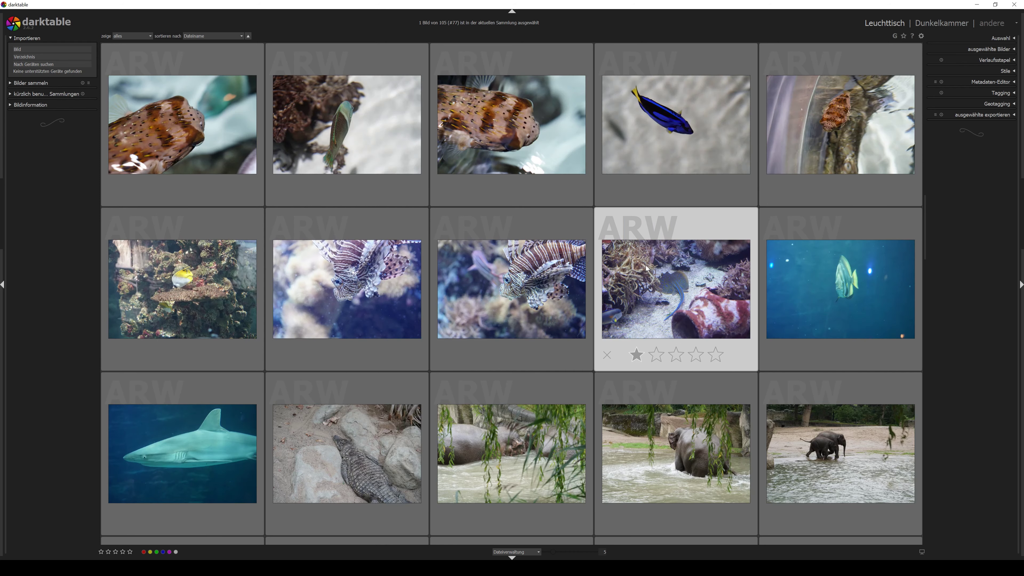
scroll(647, 267, down, 1)
scroll(647, 268, down, 1)
scroll(646, 267, down, 1)
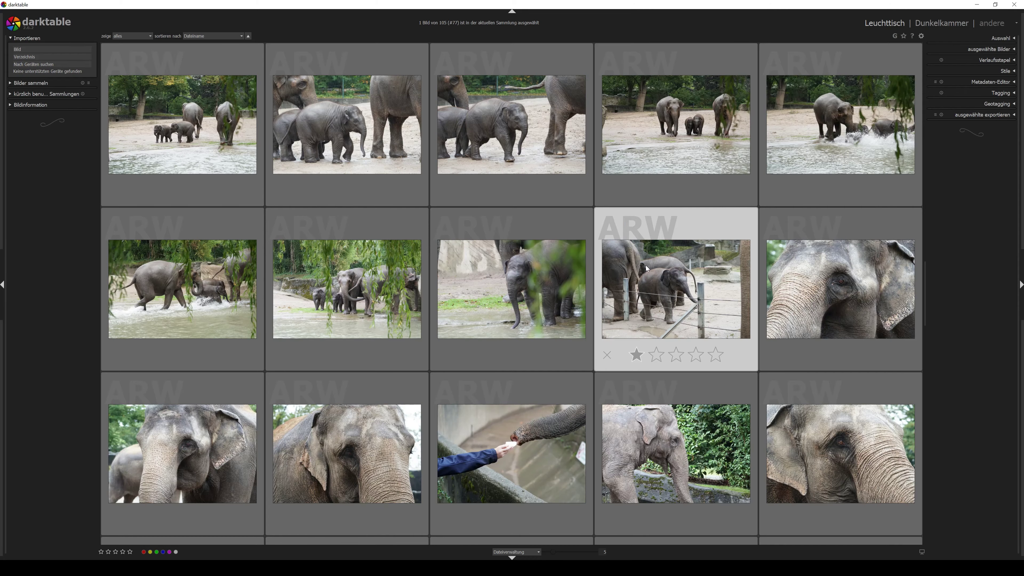
scroll(646, 267, down, 1)
scroll(646, 266, down, 1)
scroll(646, 265, down, 1)
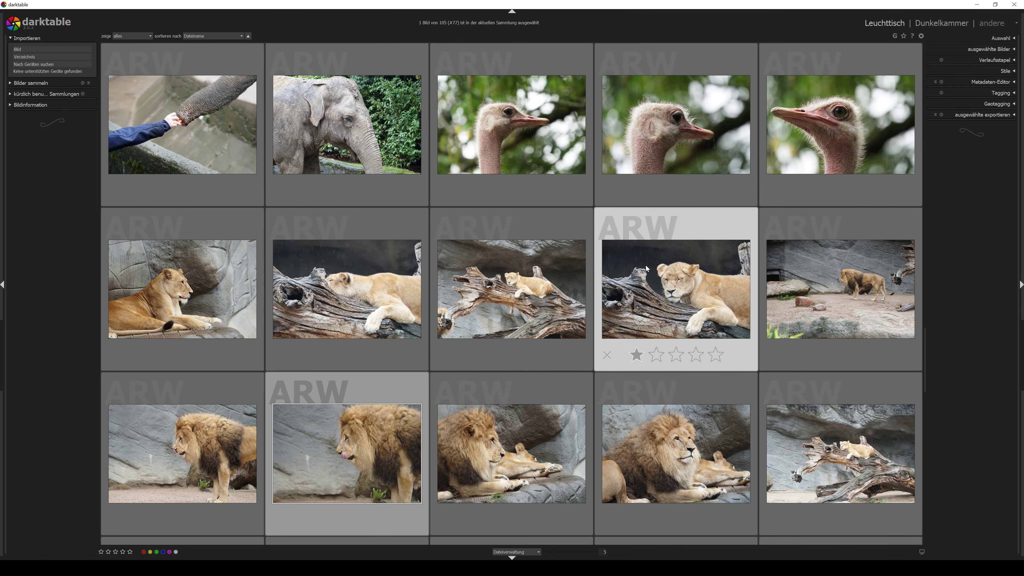
click(680, 299)
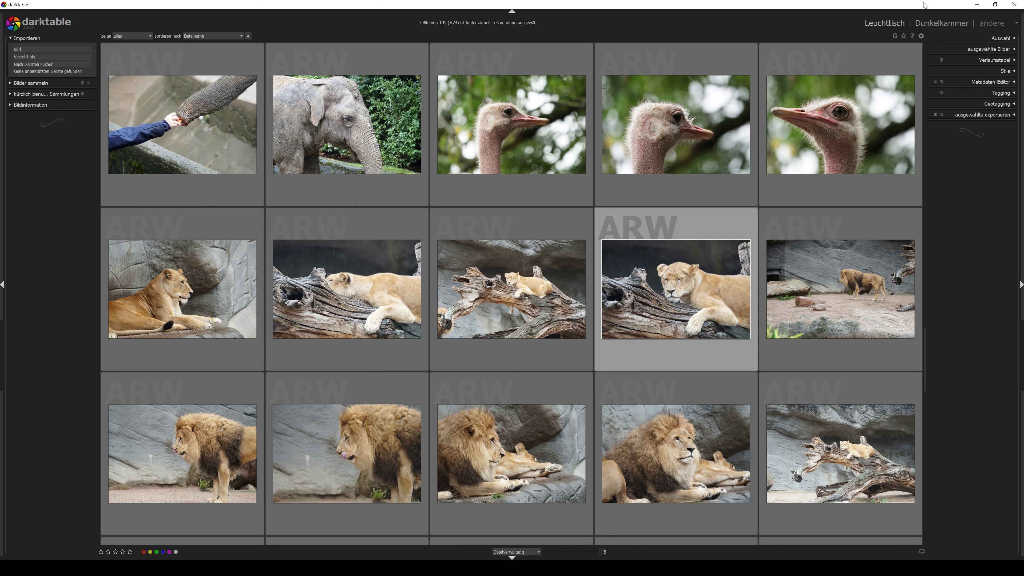
- Open the selected lioness photo in the Dunkelkammer (darkroom)
click(937, 22)
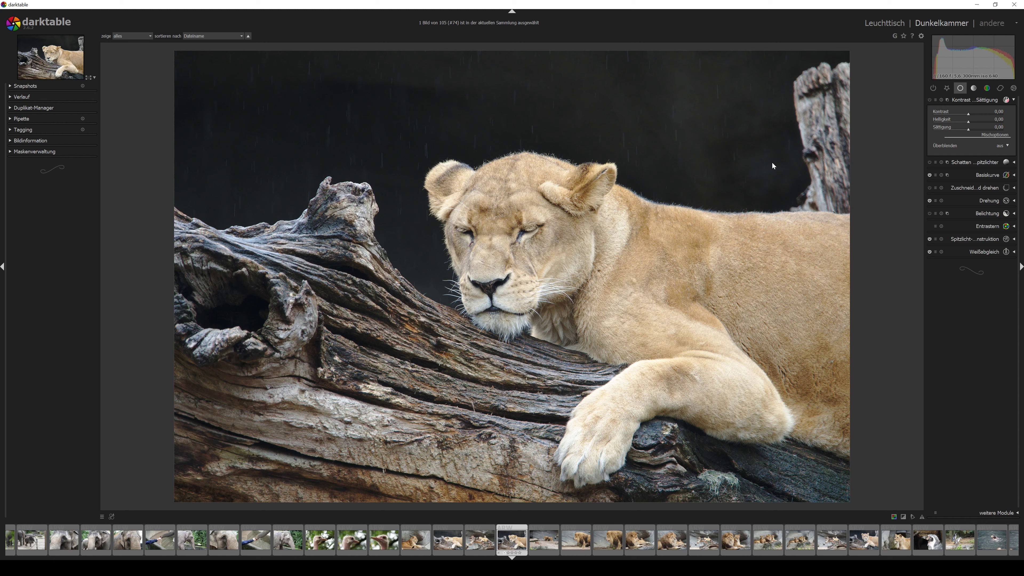
- Collapse Kontrast/Sättigung and switch the module list to the colour group
click(1014, 101)
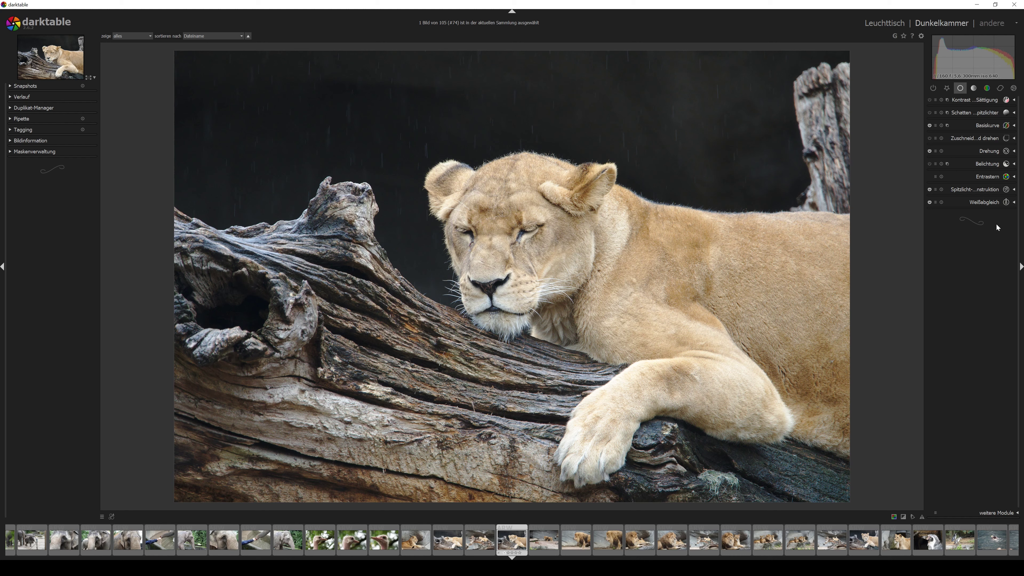
click(974, 89)
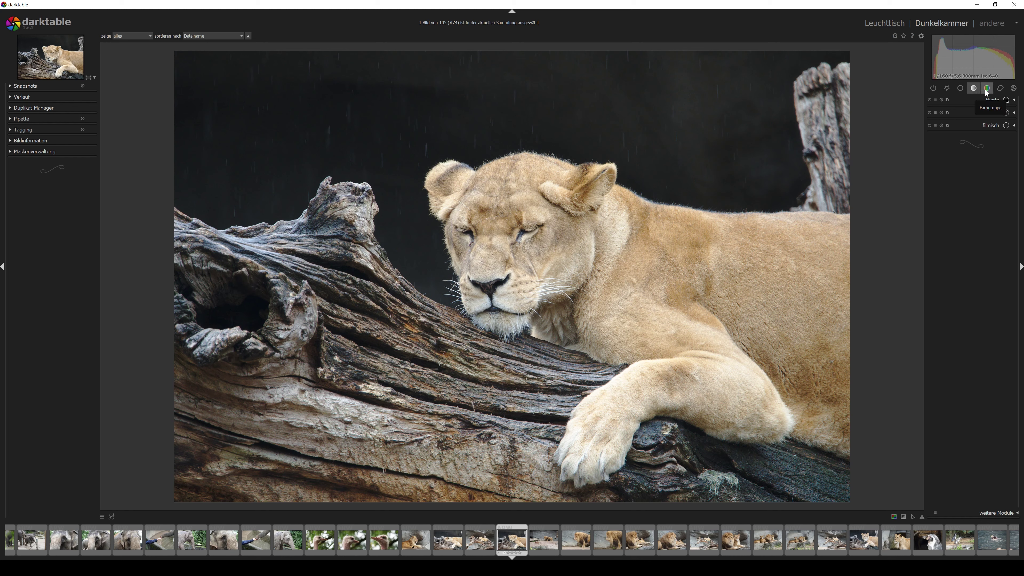
click(986, 89)
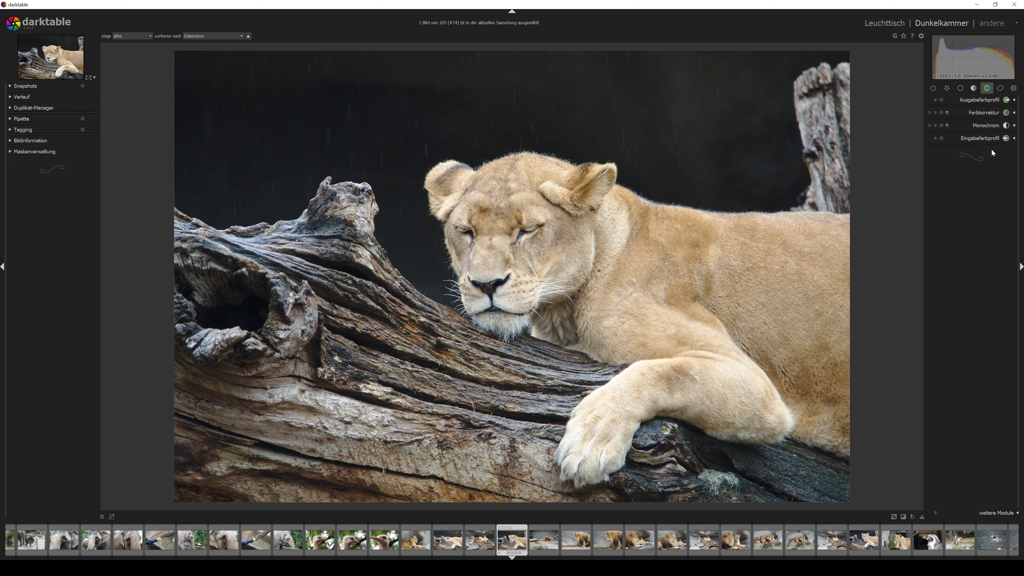
- Keep the standard colour matrix as input colour profile and show the correction group
click(1014, 139)
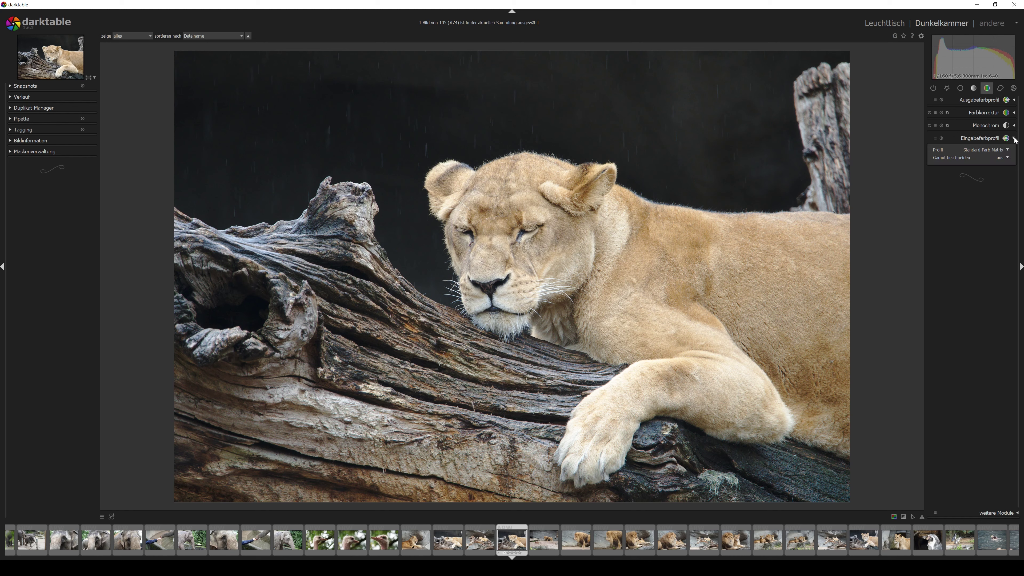
click(1009, 152)
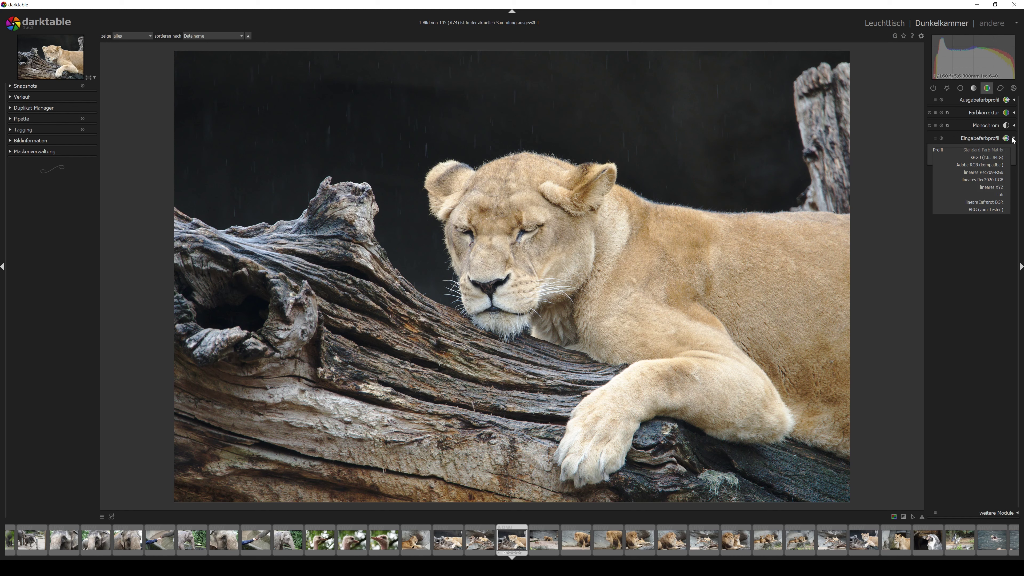
click(1014, 139)
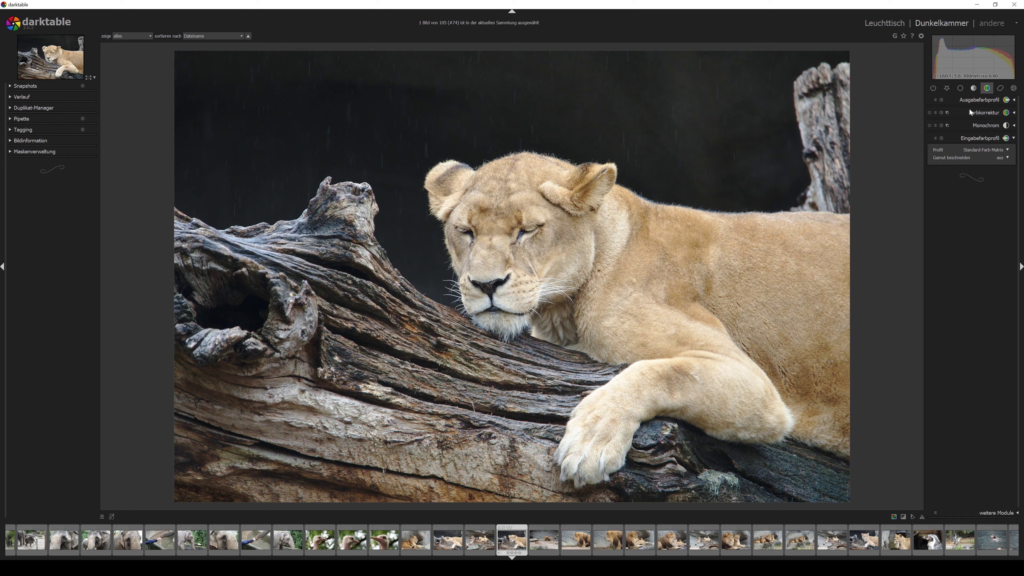
click(1000, 88)
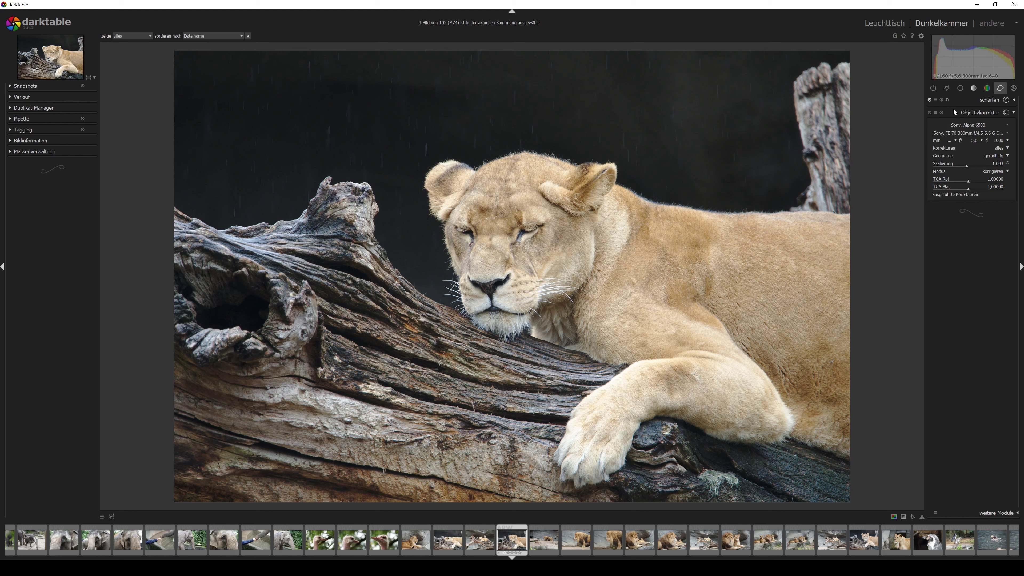
- Apply lens correction for the 70–300 mm lens, keeping focus distance at 1000
click(956, 140)
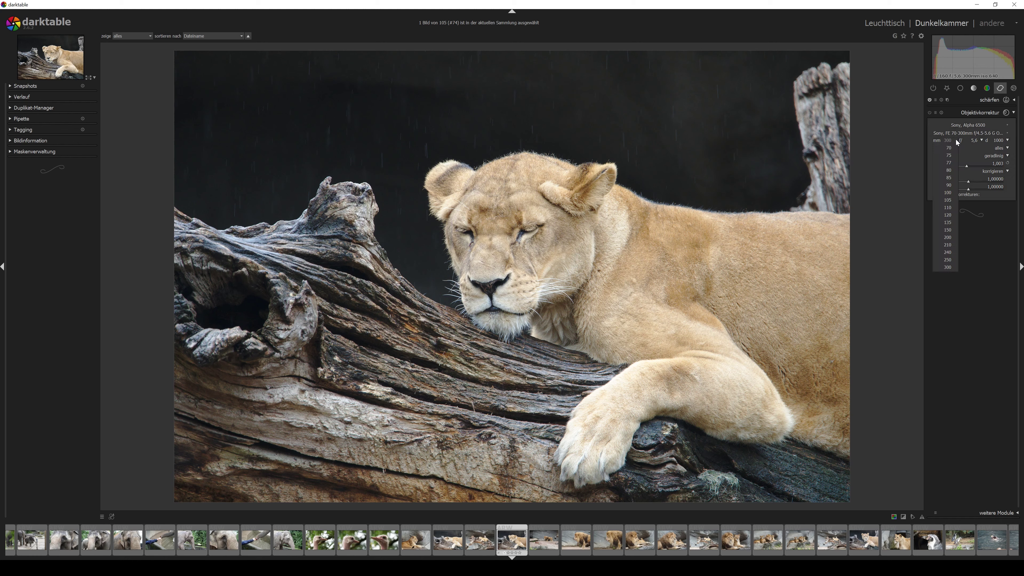
click(937, 155)
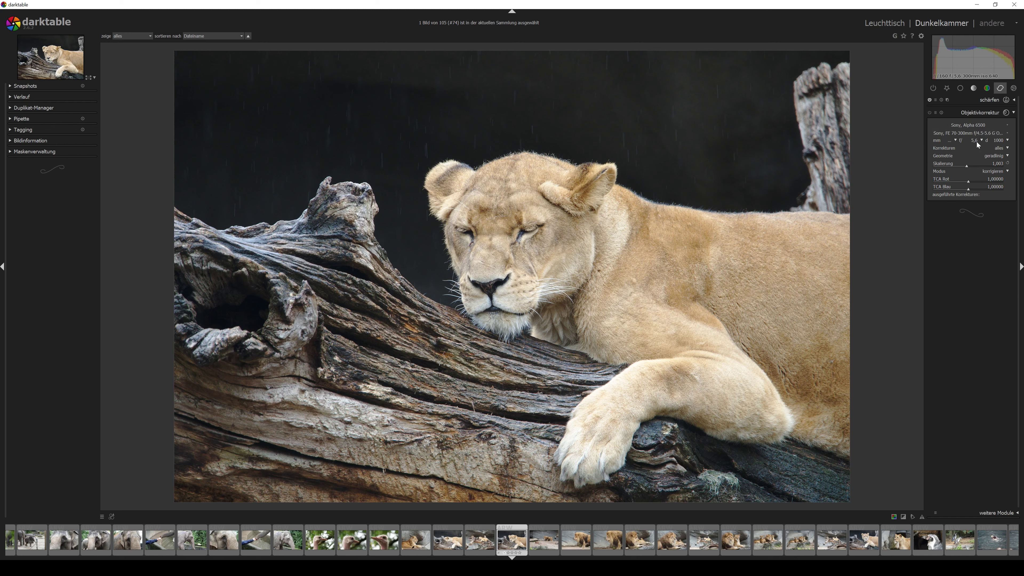
click(1008, 141)
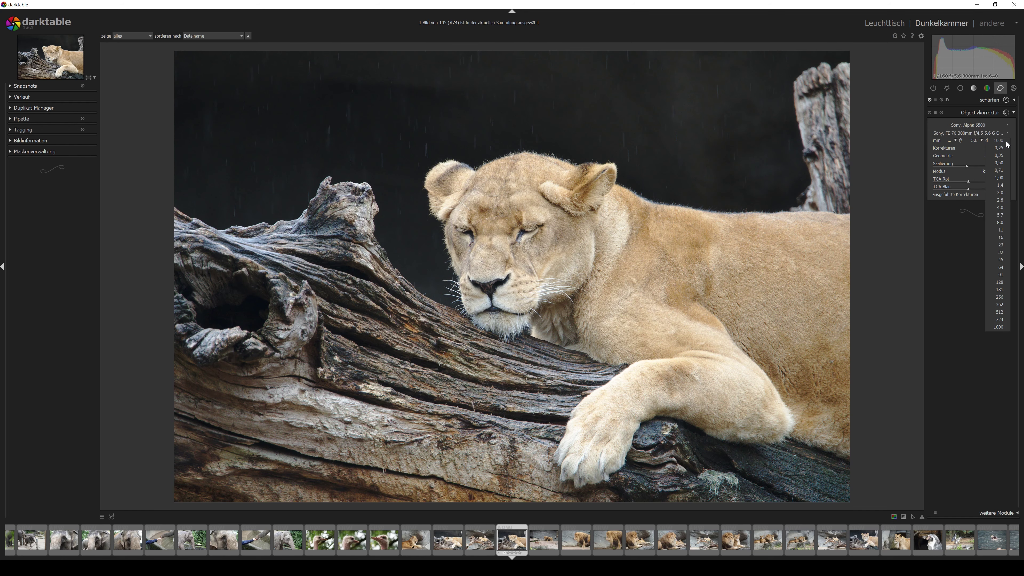
click(1007, 144)
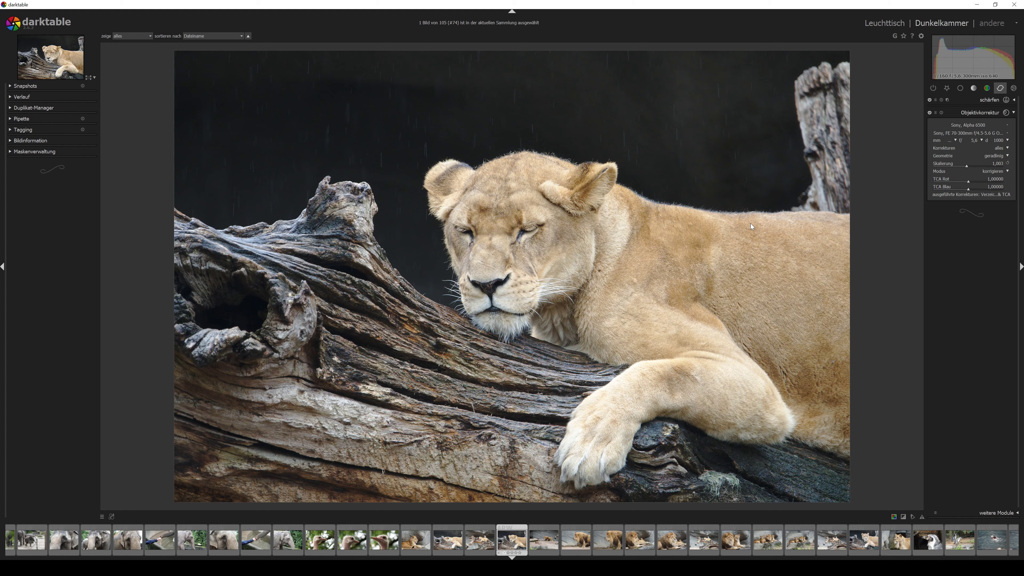
click(1014, 88)
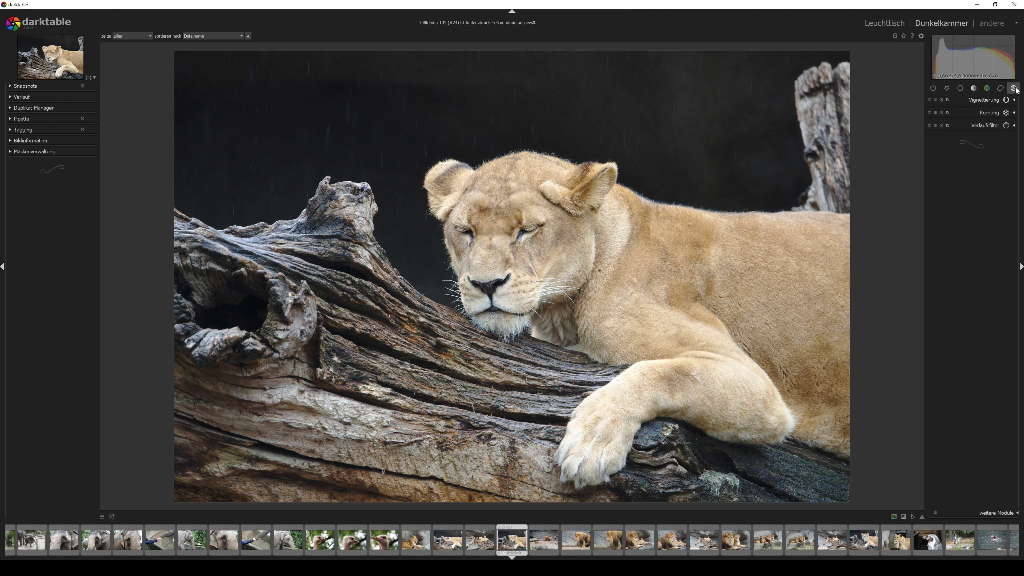
- Add a Vignettierung with falloff strength 27,20% and saturation -0,318
click(1017, 100)
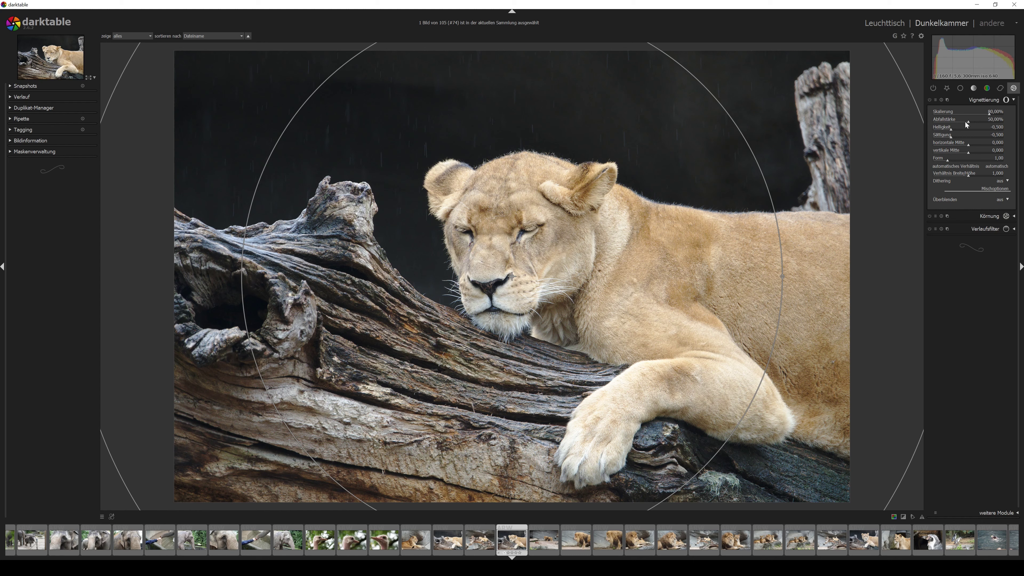
drag(967, 121, 955, 121)
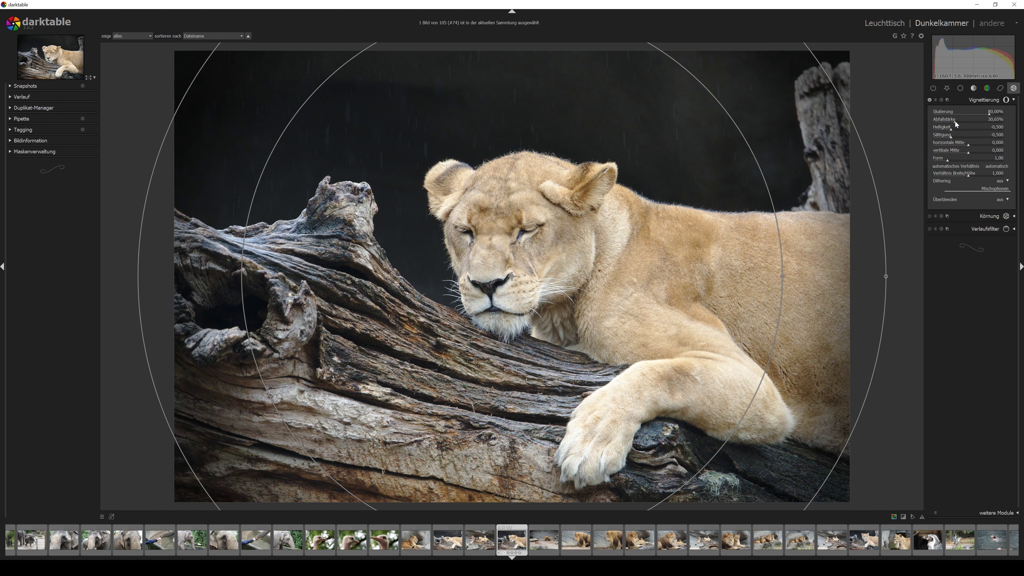
drag(954, 135, 956, 139)
click(1014, 100)
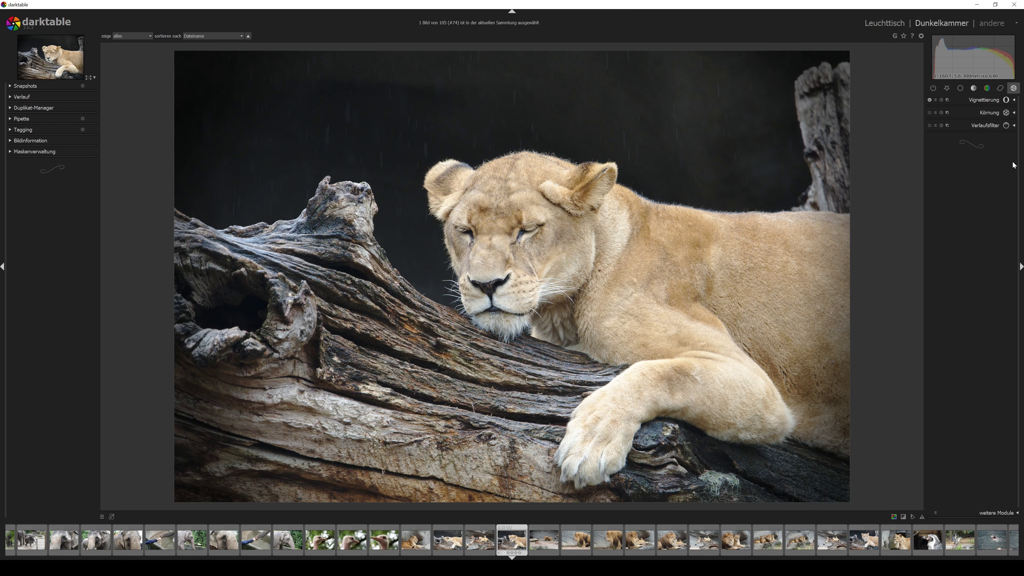
- Leave the Verlaufsfilter unused and return to the basic module group
click(1015, 126)
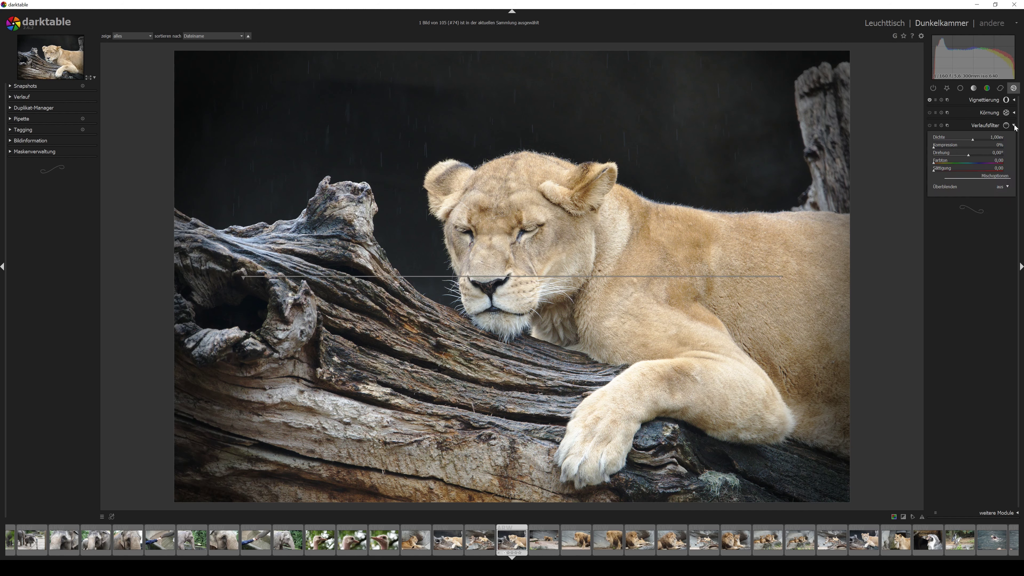
click(1015, 126)
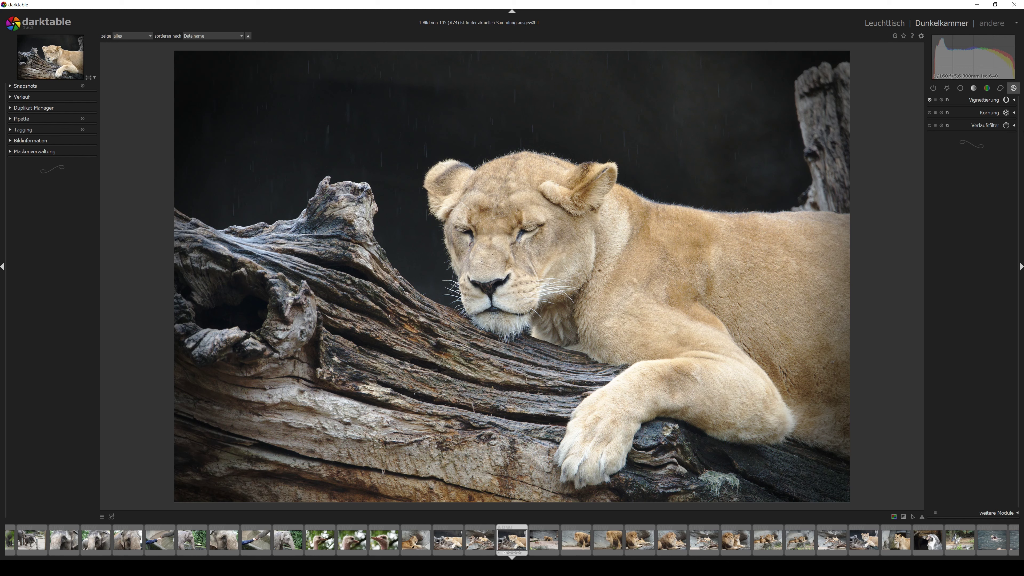
click(958, 88)
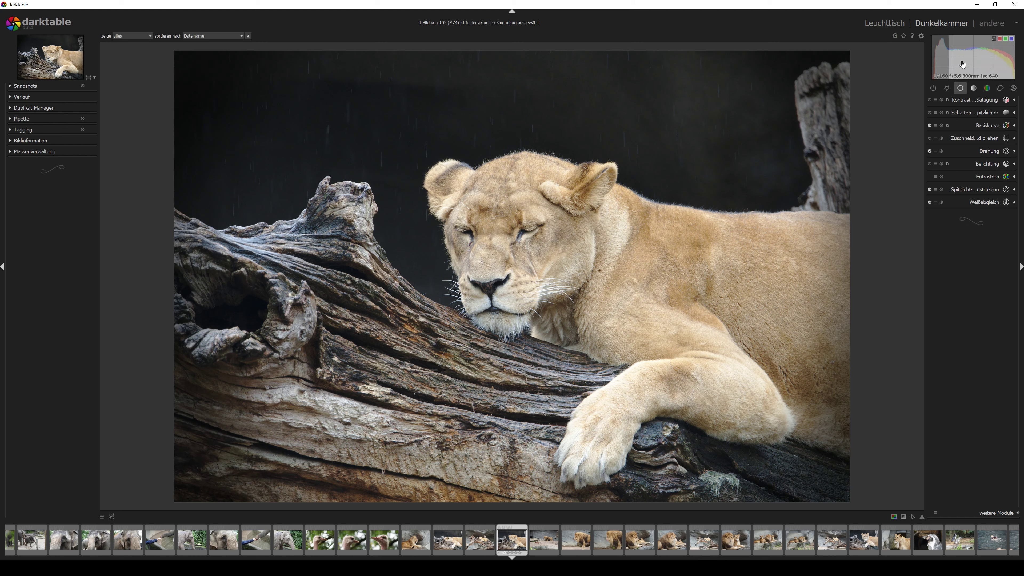
- Set contrast to 0,13 and saturation to 0,14, then expand Schatten und Spitzlichter
mouse_move(997, 61)
click(1007, 104)
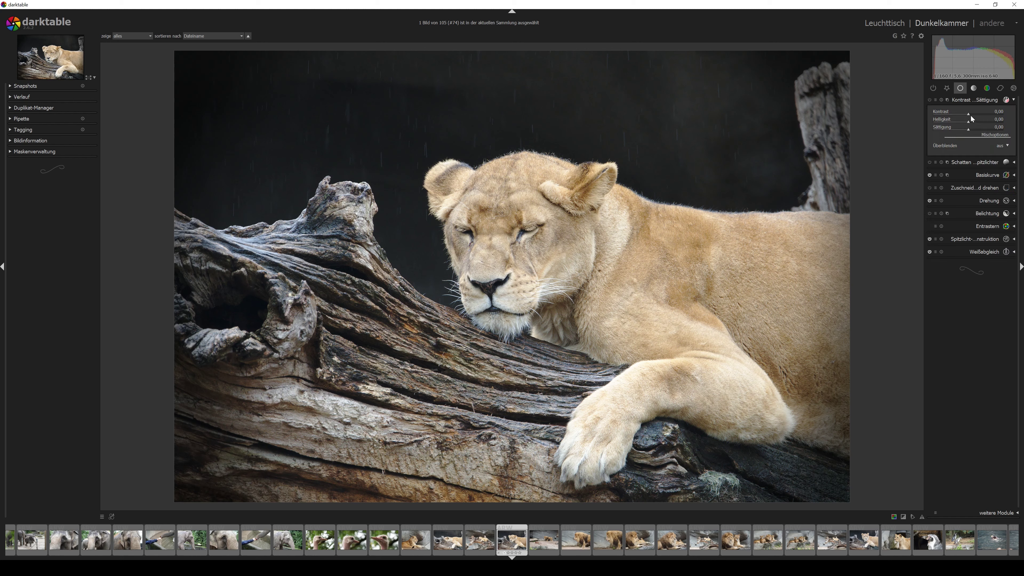
drag(968, 116, 970, 116)
scroll(973, 114, up, 1)
drag(970, 128, 972, 132)
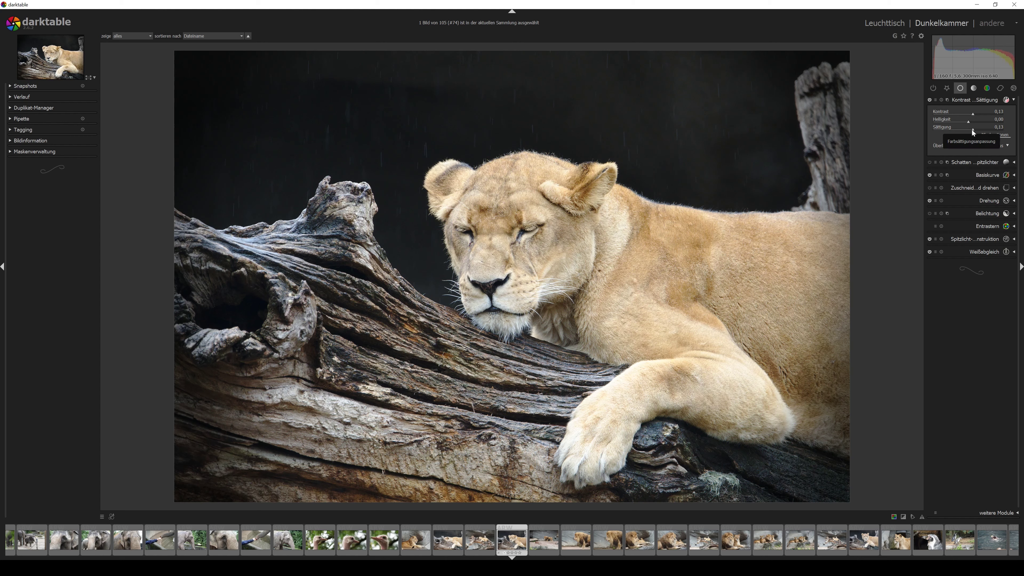
scroll(973, 129, up, 1)
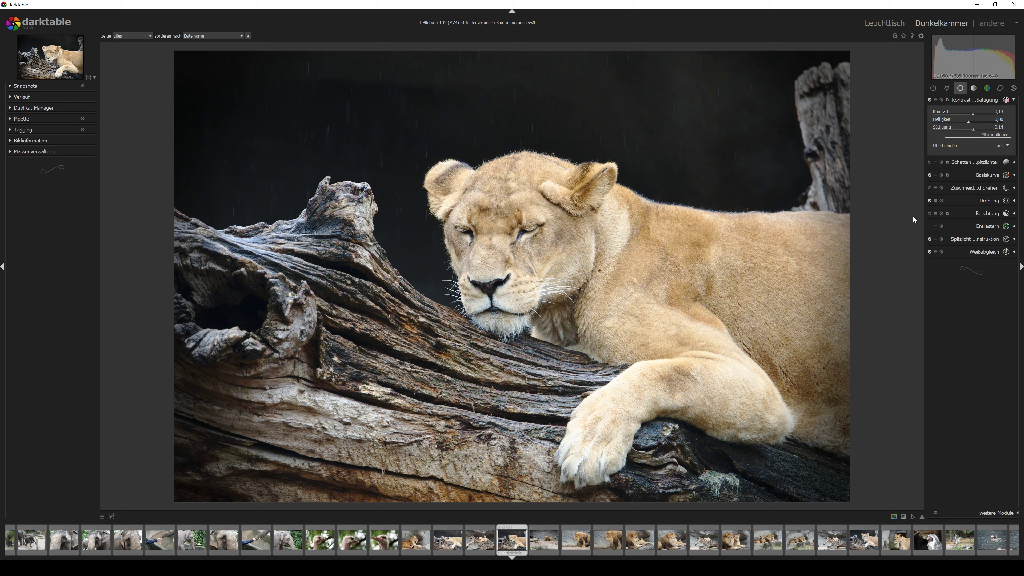
click(1004, 164)
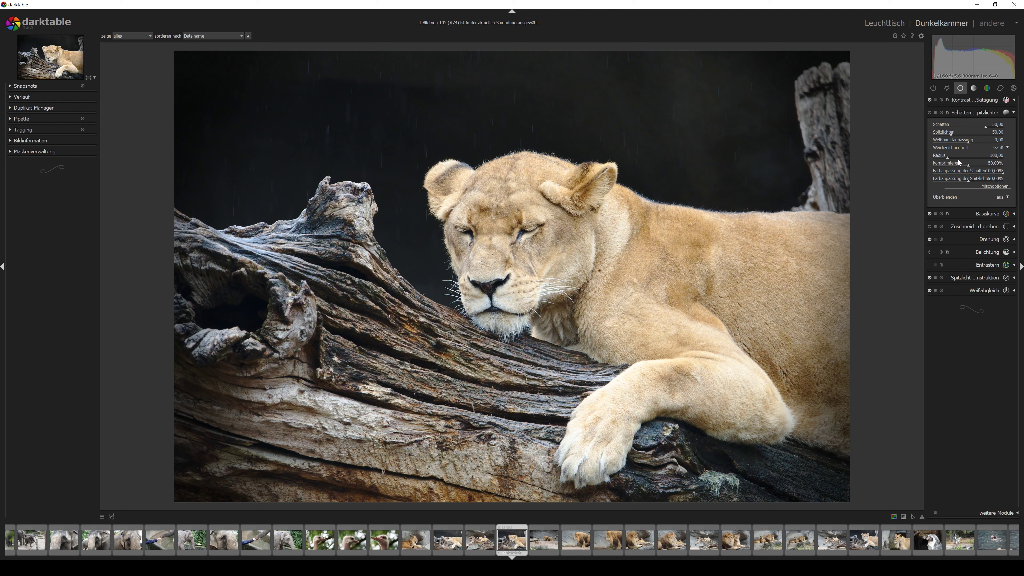
- Pull Spitzlichter down to about -55 and lift Schatten slightly to about 58,79
drag(951, 134, 950, 133)
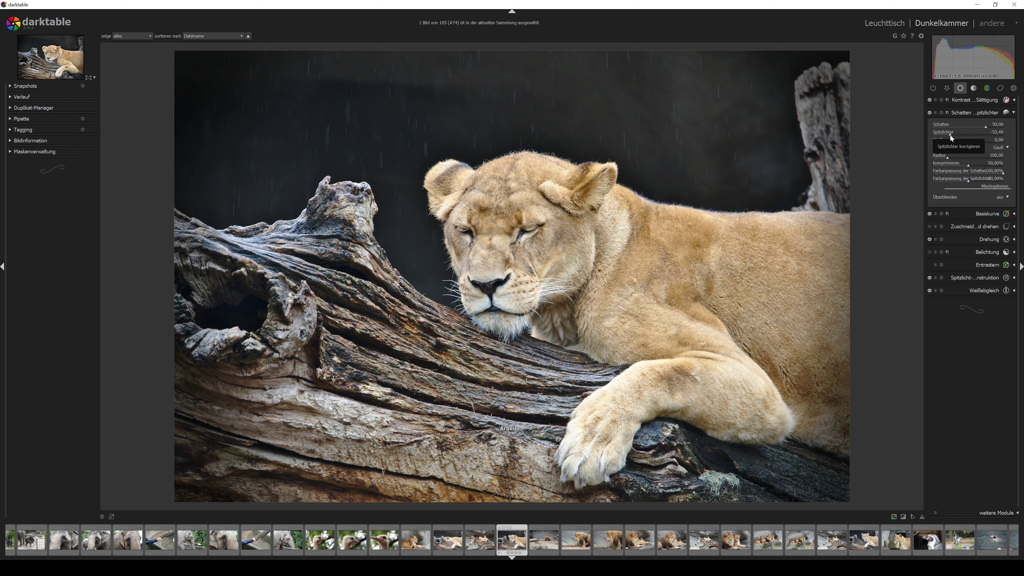
drag(950, 134, 949, 134)
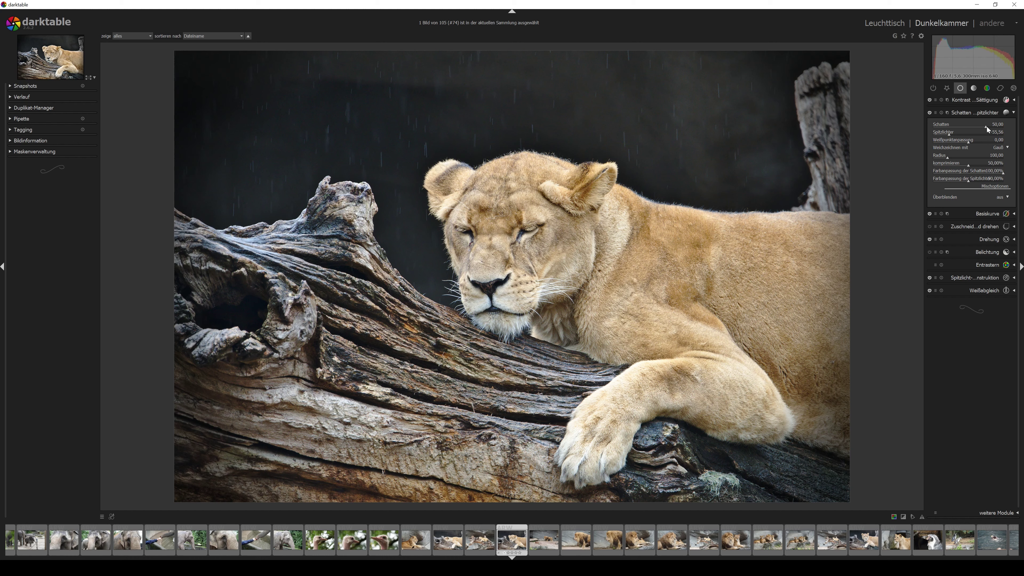
drag(986, 127, 987, 127)
- Check the Basiskurve without changes and expand the Zuschneiden und drehen module
click(1010, 216)
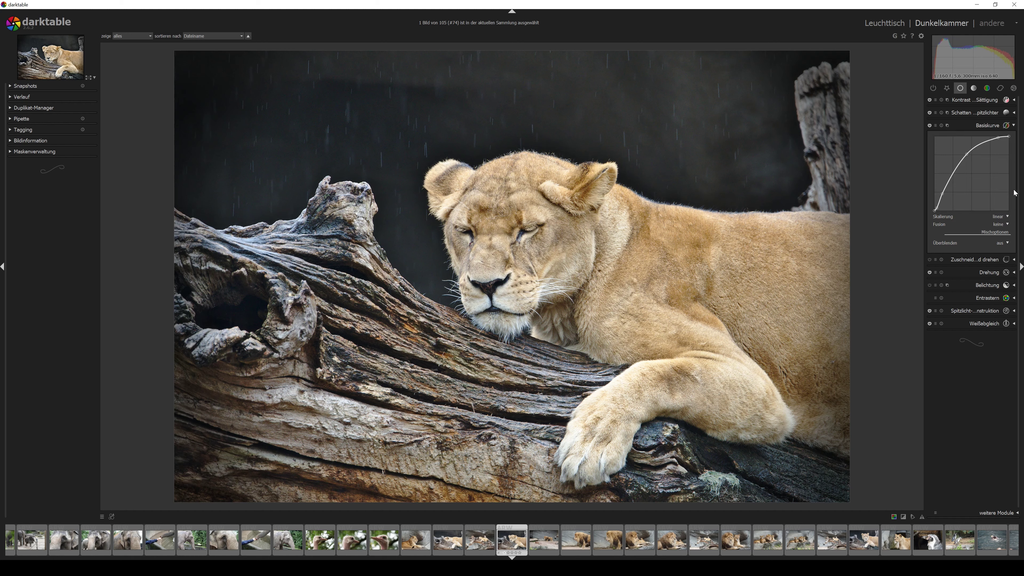
click(1015, 126)
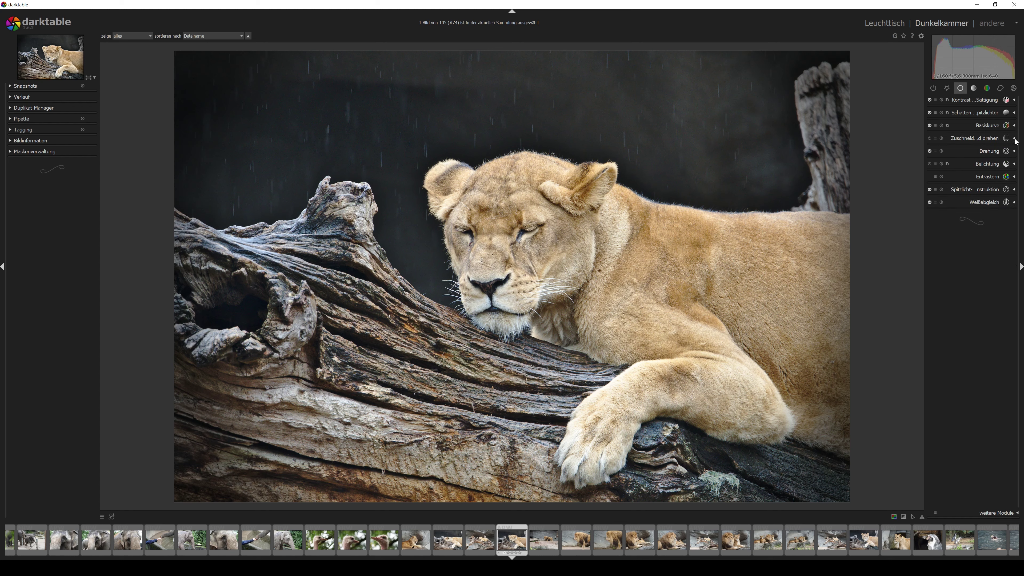
click(1014, 138)
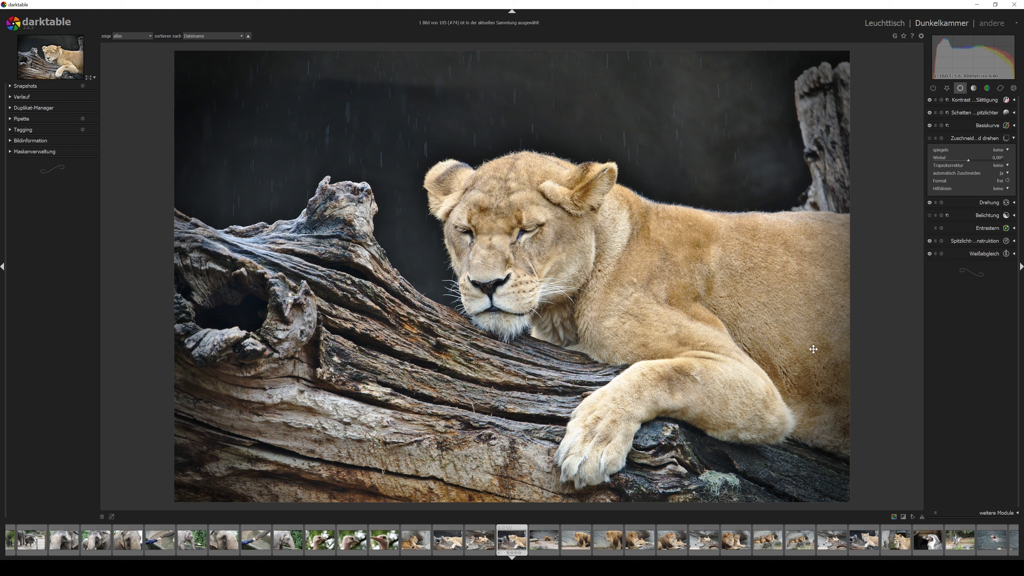
- Collapse Zuschneiden und drehen and expand Belichtung, showing manual mode at 0,000 EV
click(1014, 140)
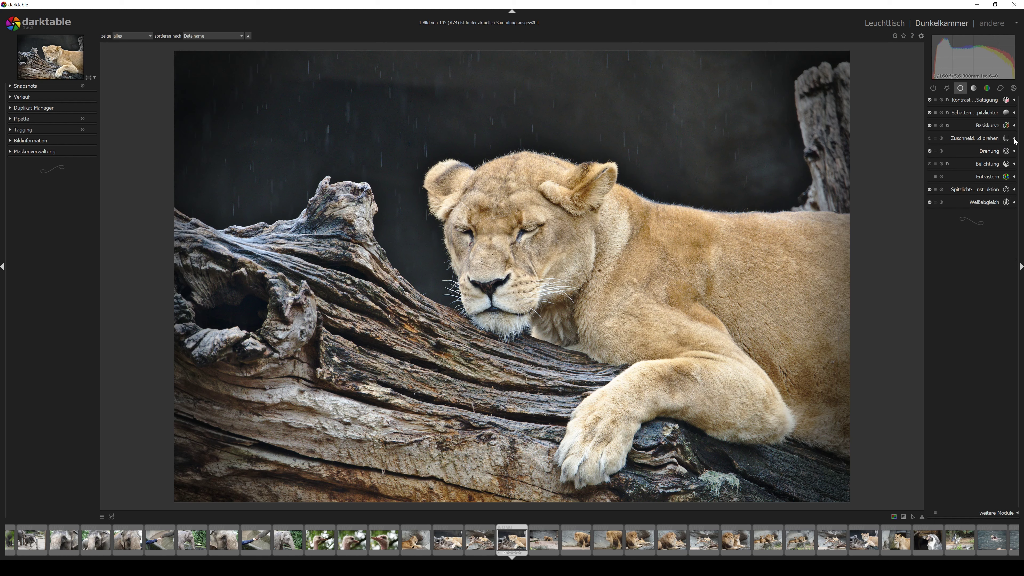
click(1014, 165)
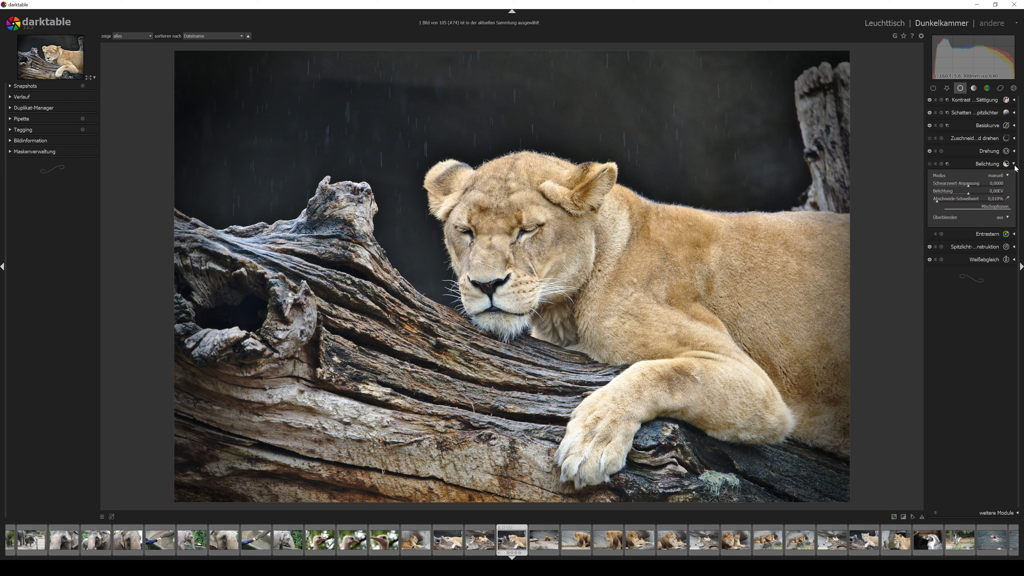
- Try automatic exposure mode, revert to manuell, and raise exposure slightly to about 0,08 EV
click(1007, 176)
click(1002, 183)
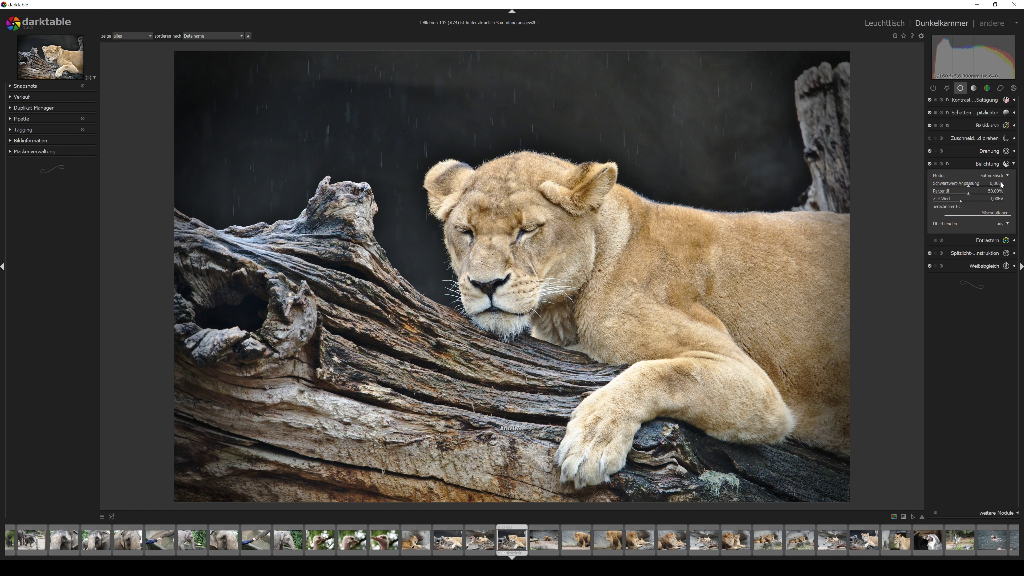
click(1008, 177)
click(996, 168)
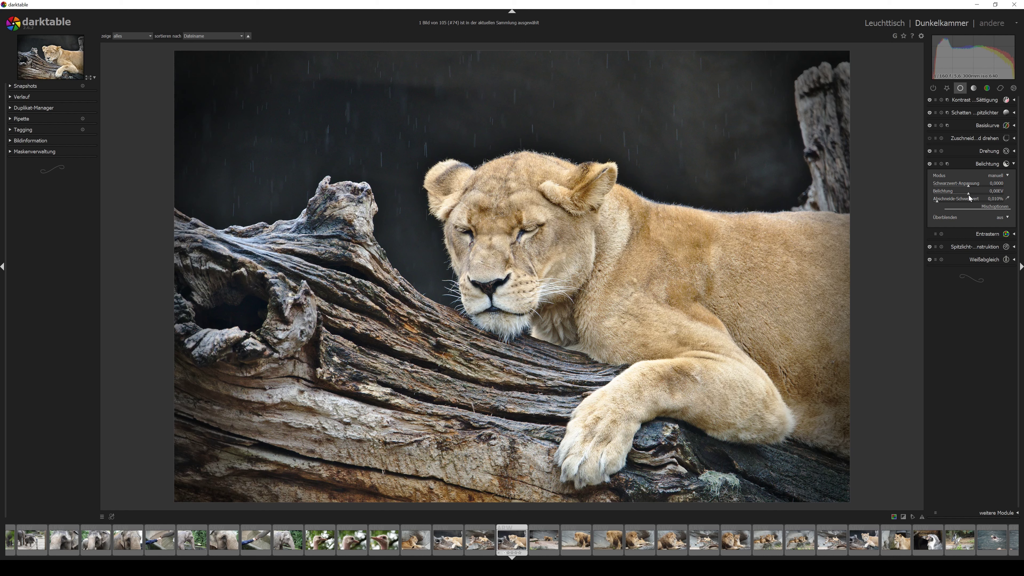
drag(969, 194, 970, 193)
- Collapse Belichtung, briefly peek at Entrastern, then expand Weißabgleich showing the camera preset
click(1014, 164)
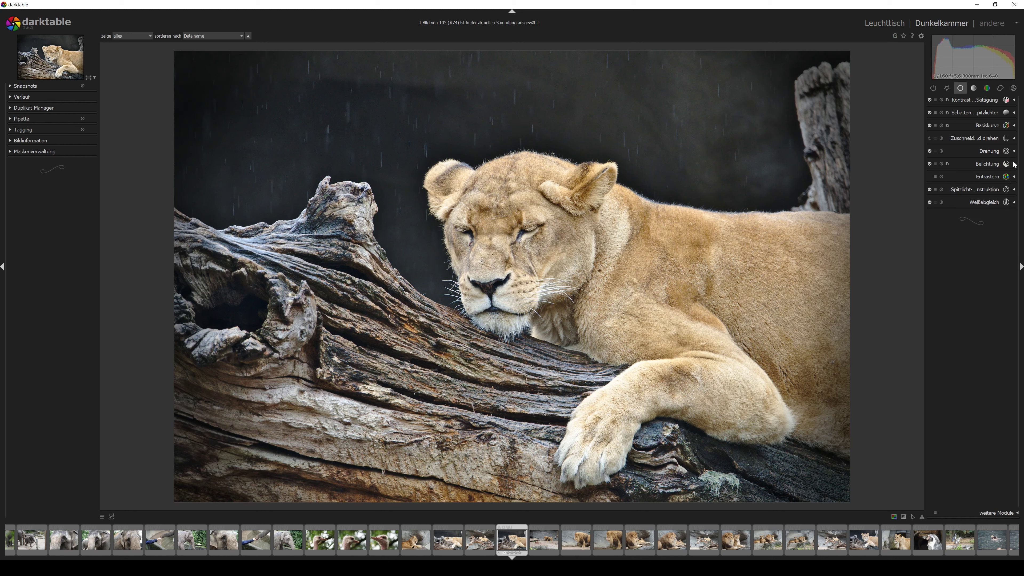
click(1015, 177)
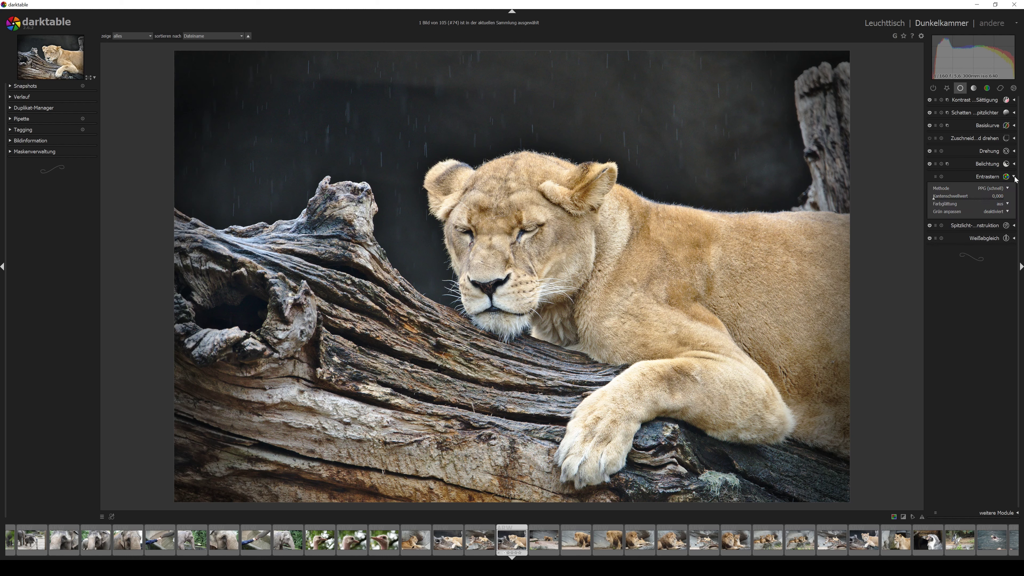
click(1015, 177)
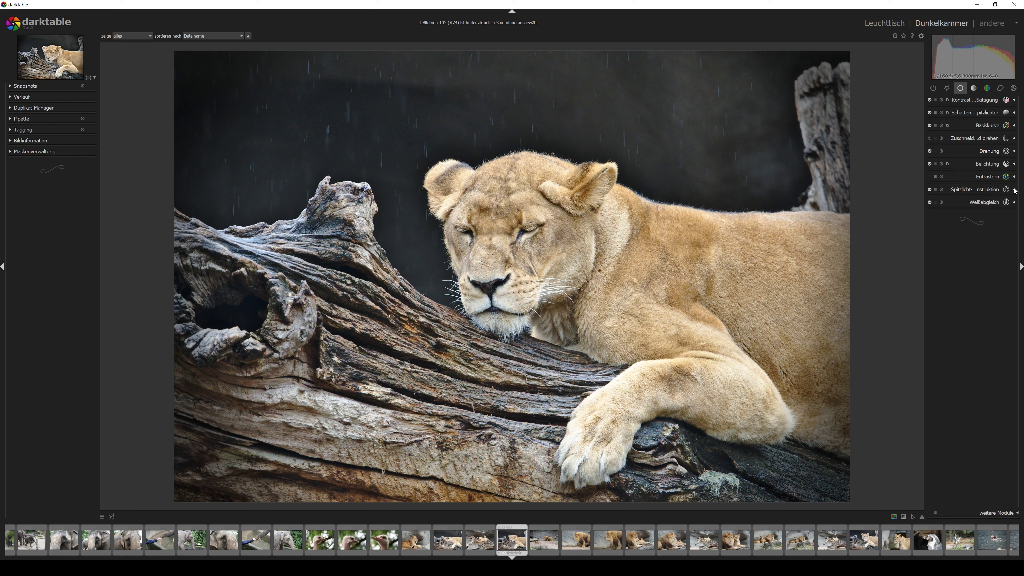
click(1014, 202)
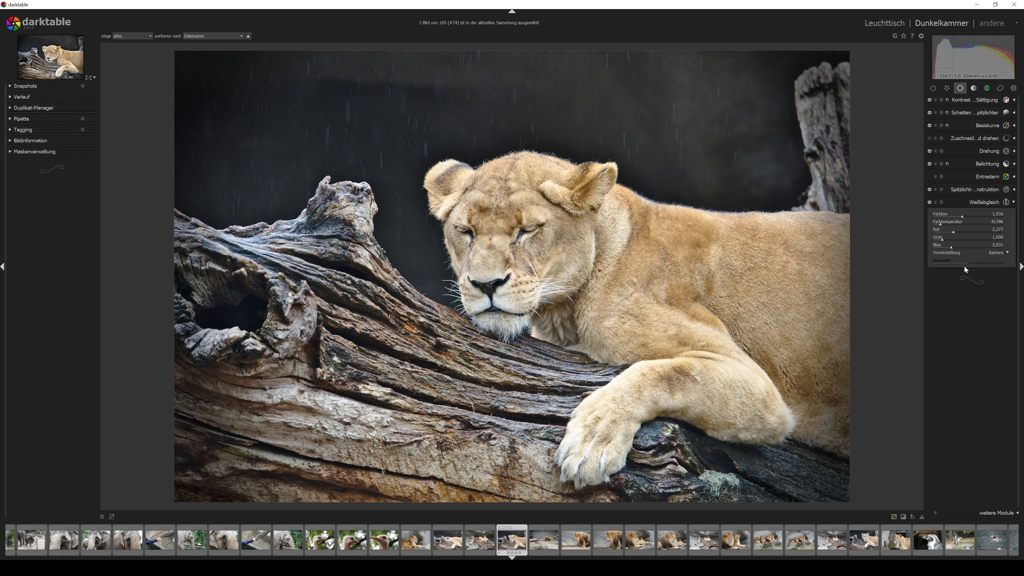
- Try the Wolkig and Schatten white balance presets, then revert to Kamera
click(1009, 255)
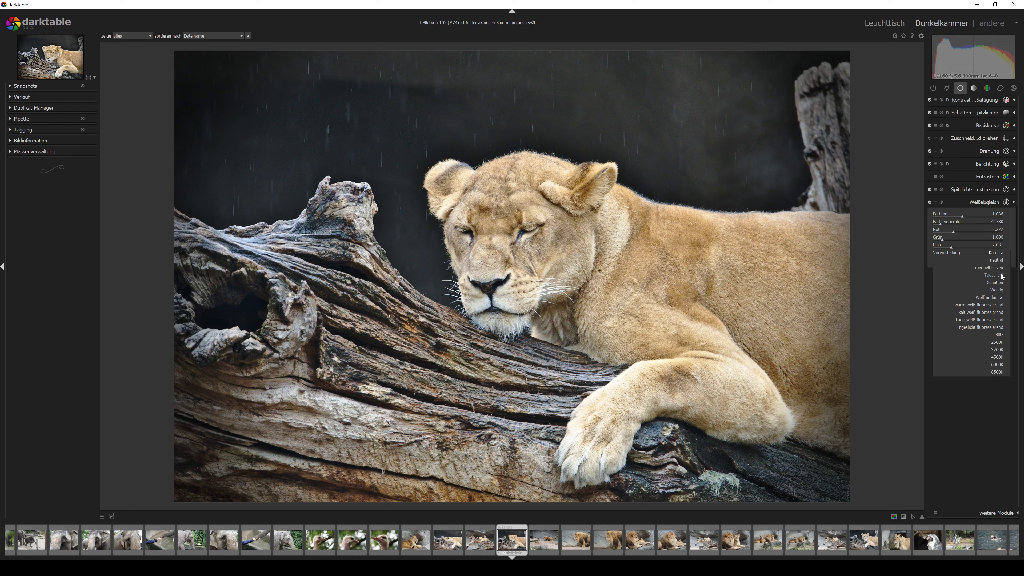
click(999, 290)
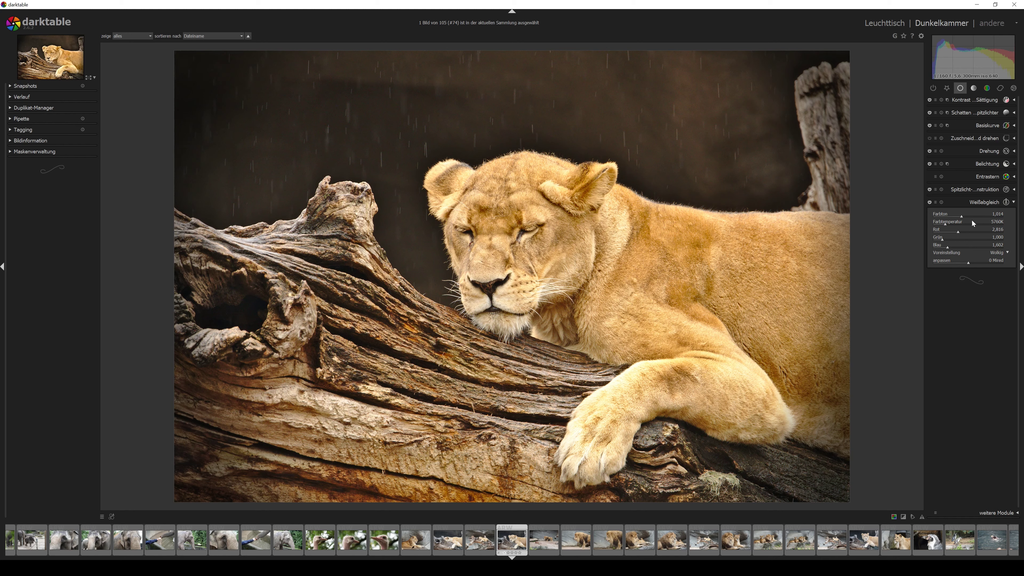
click(1000, 257)
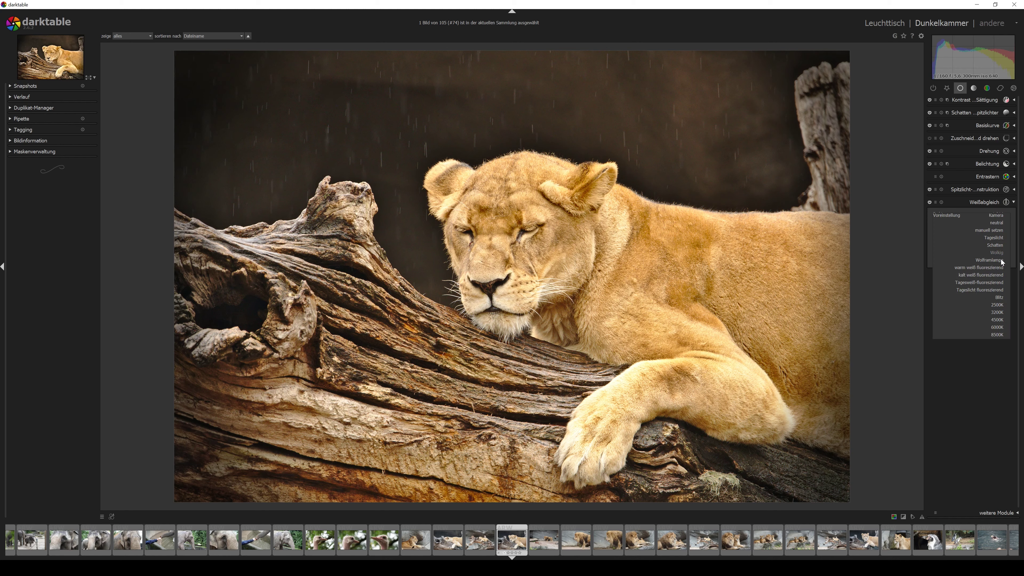
click(999, 246)
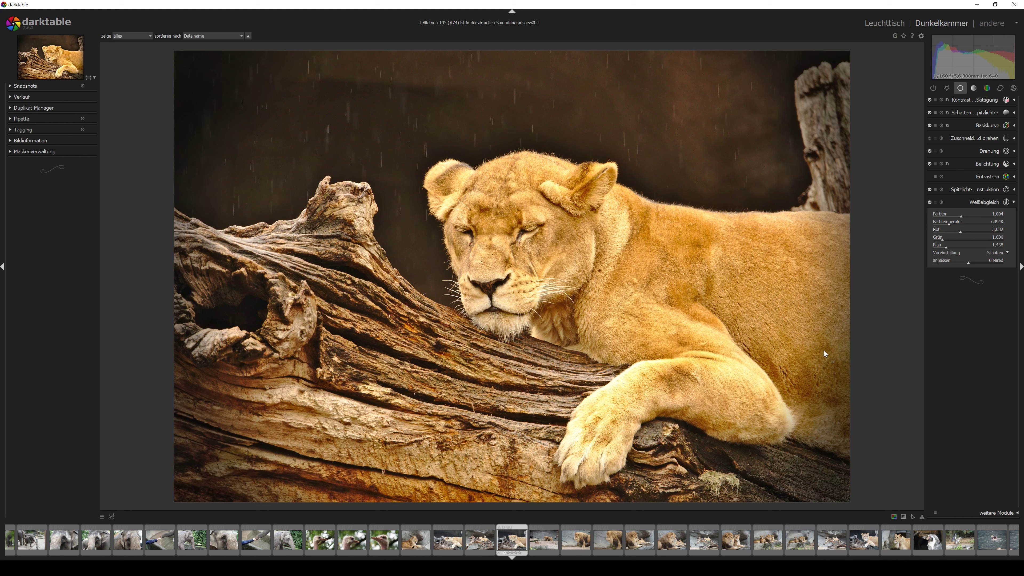
click(999, 253)
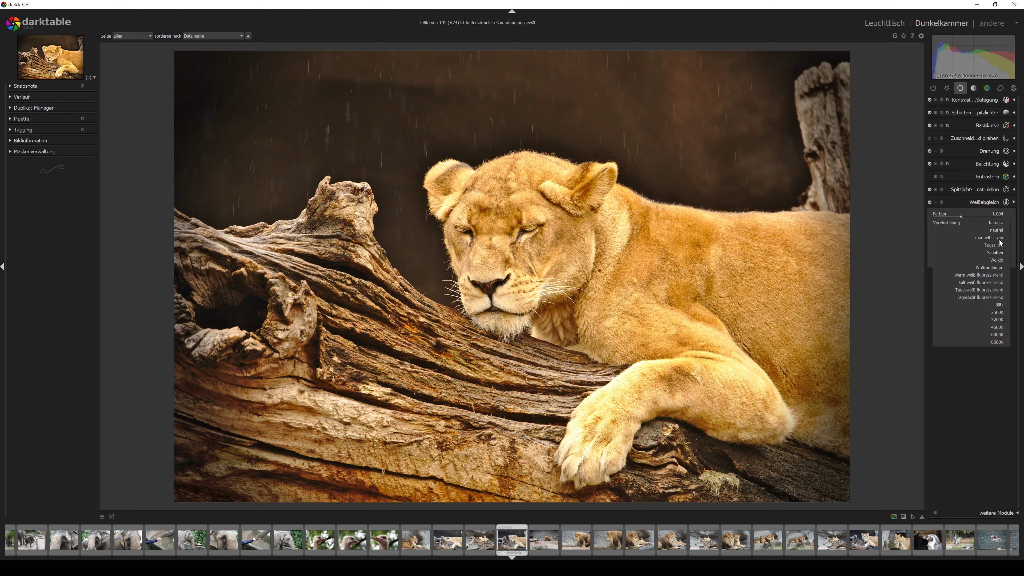
click(997, 224)
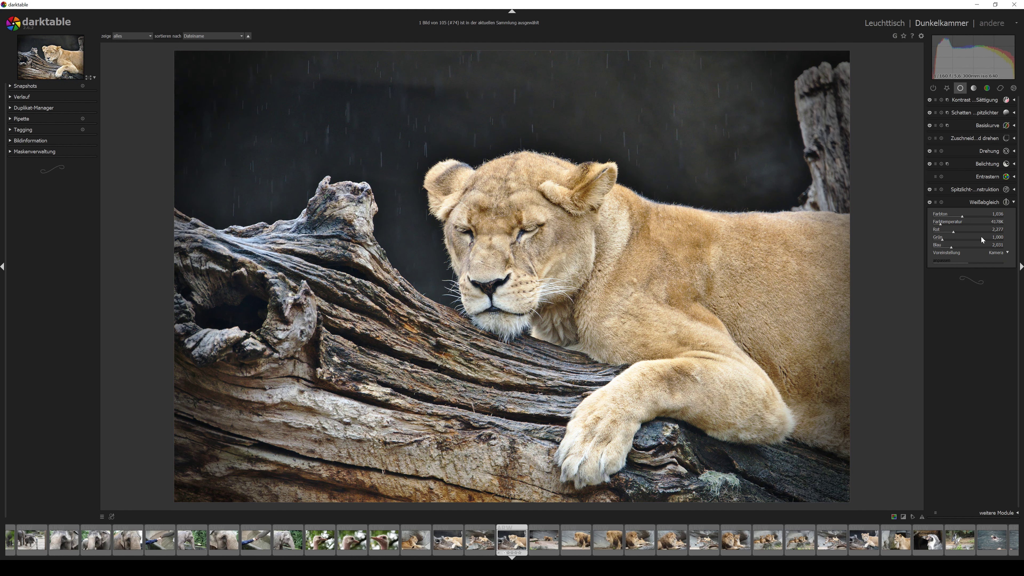
- Warm the colour temperature to about 4999K and collapse the white balance module
click(942, 228)
click(1015, 202)
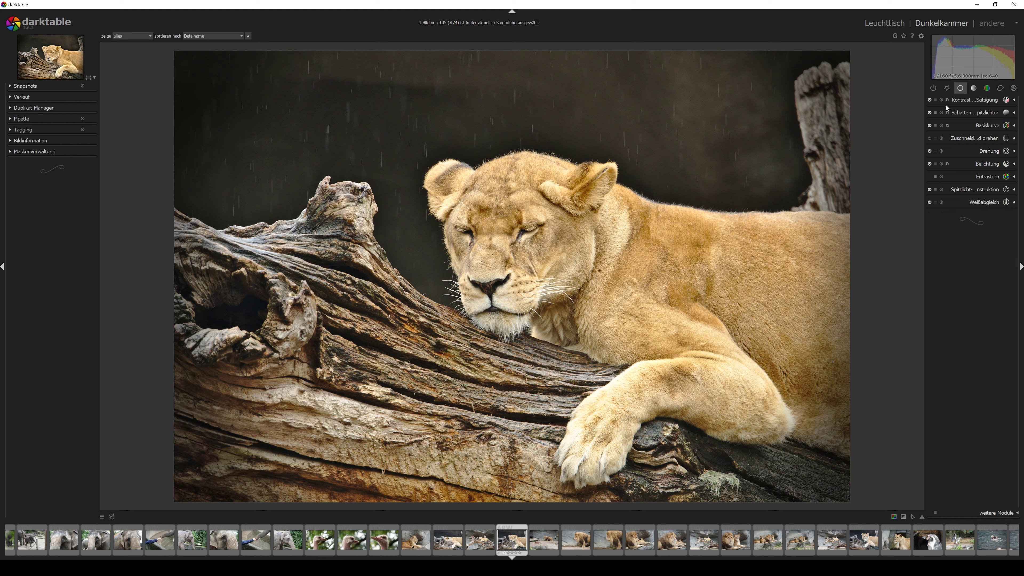
click(975, 88)
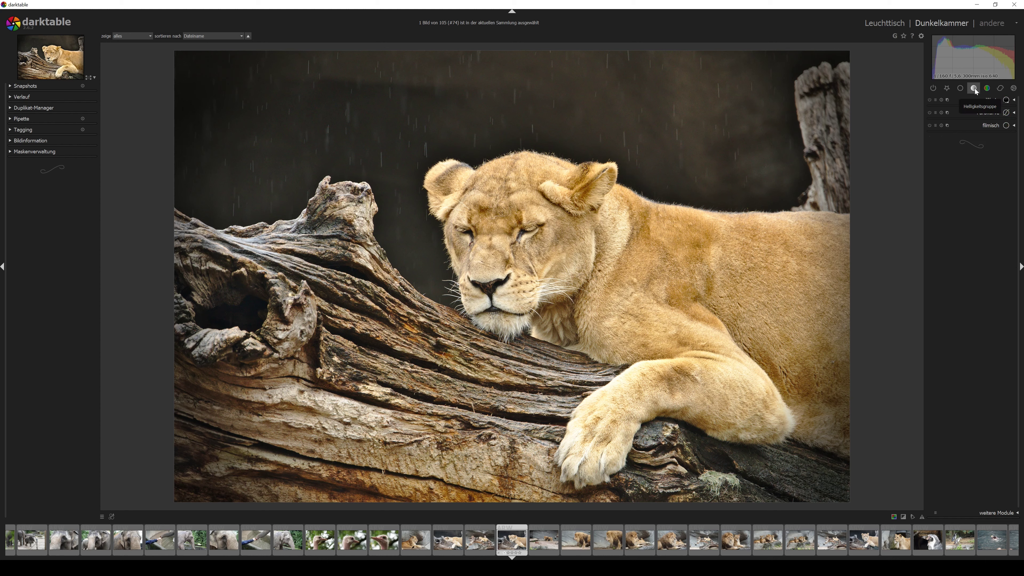
- In the colour module group, set Ausgabefarbprofil's output profile to Adobe RGB (kompatibel)
click(1014, 114)
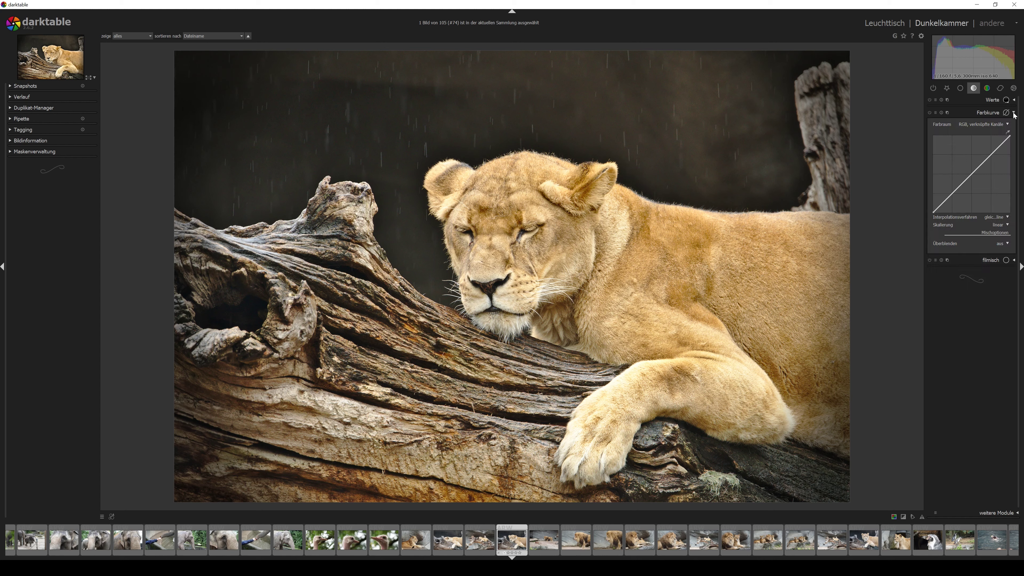
click(1015, 113)
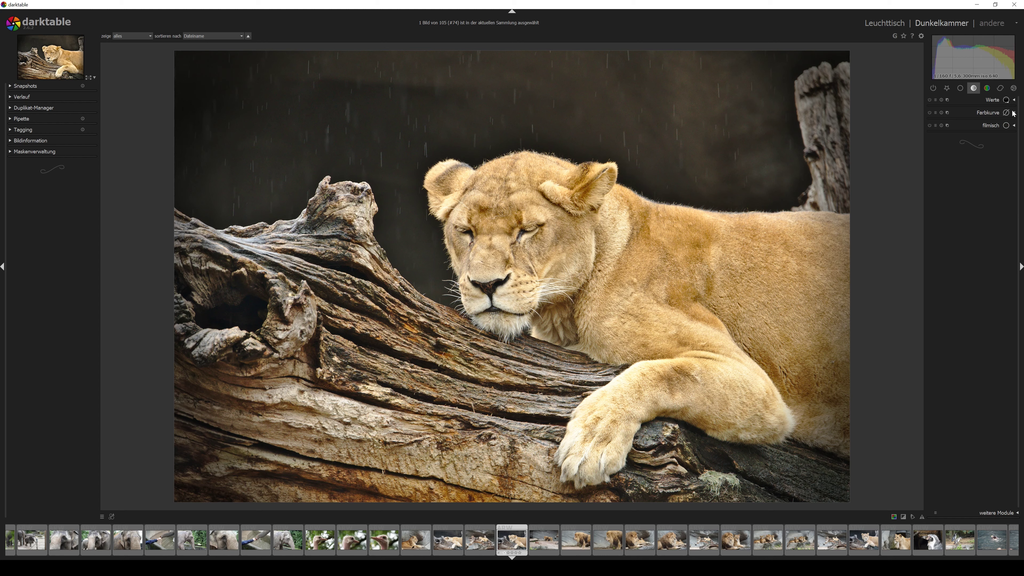
click(987, 88)
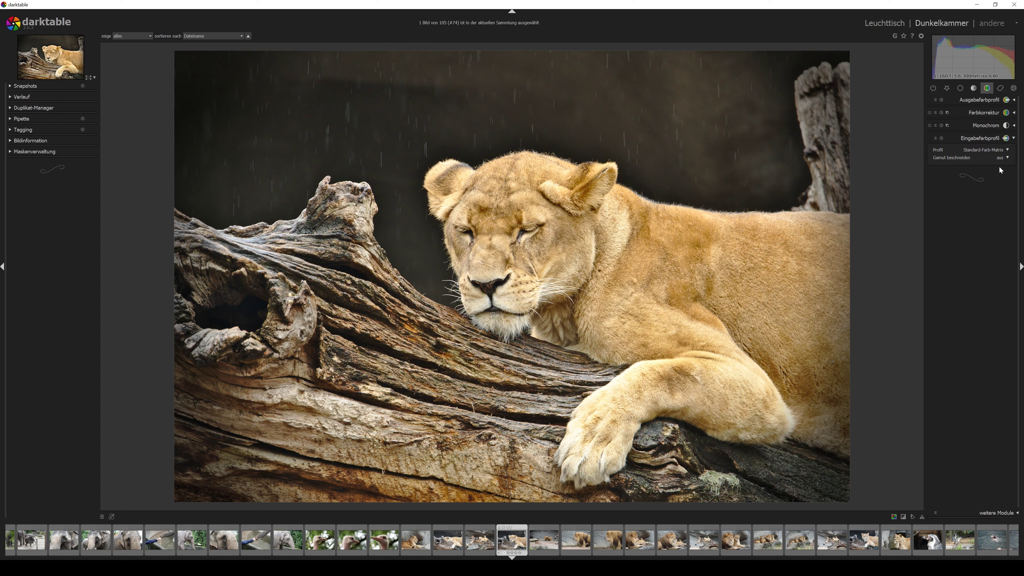
click(1014, 114)
click(1014, 114)
click(1015, 101)
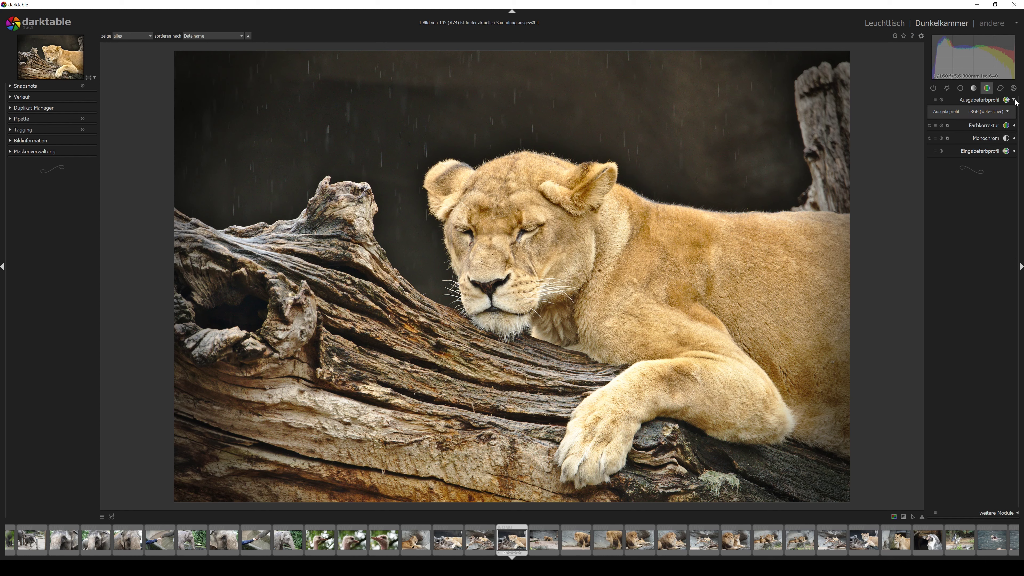
click(1008, 112)
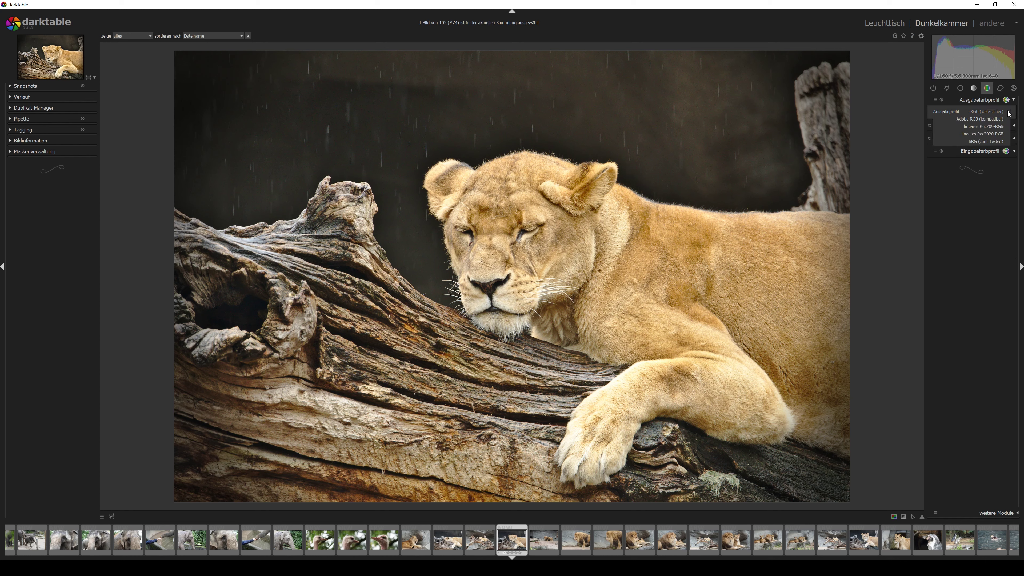
click(1002, 120)
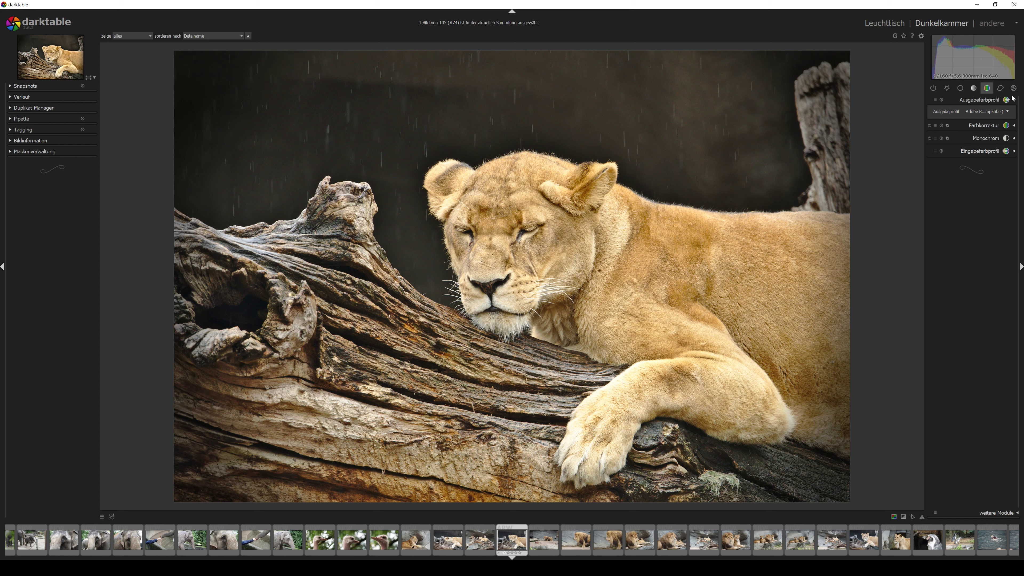
click(1001, 89)
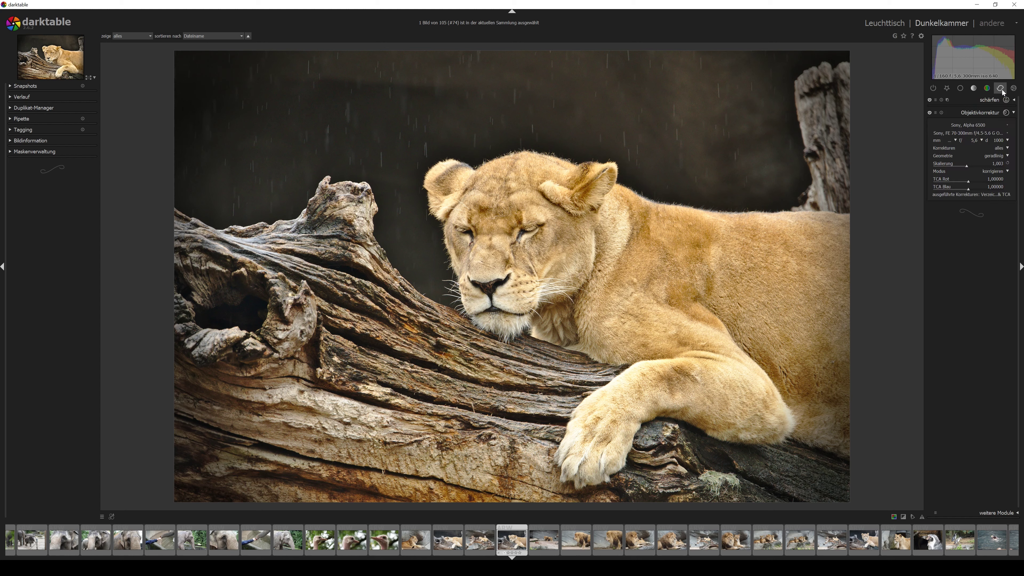
click(1014, 101)
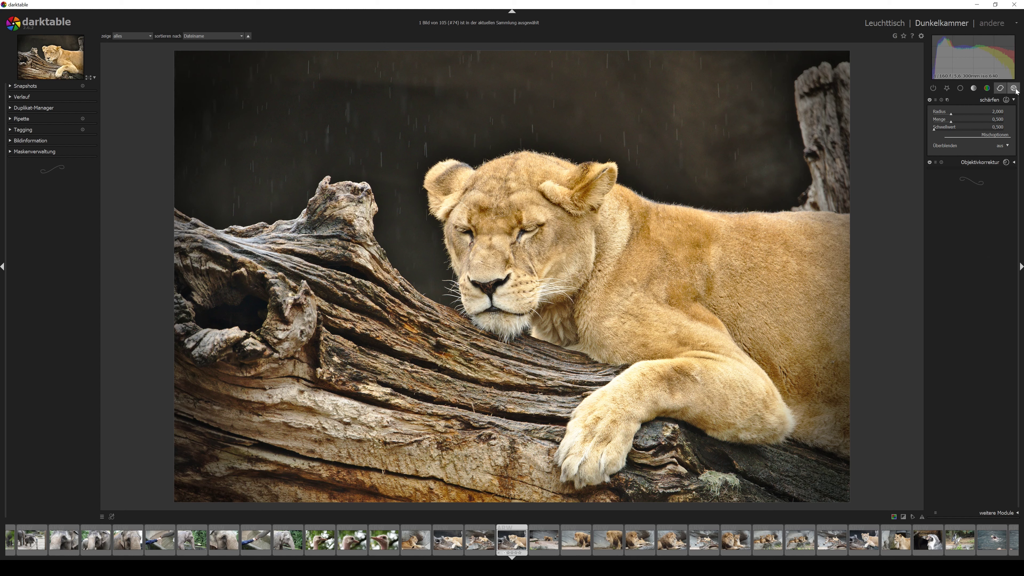
click(1015, 103)
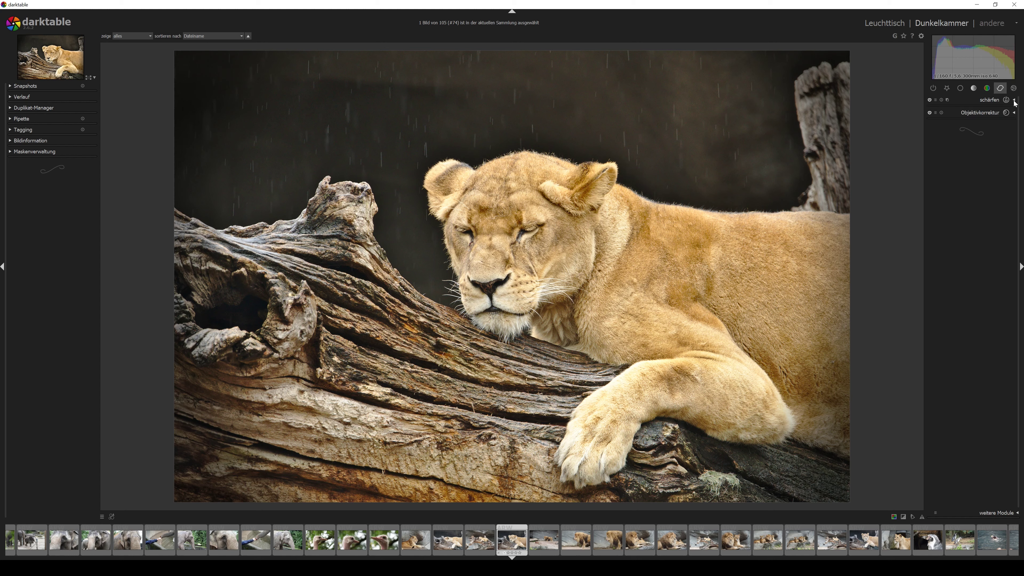
- Scroll through the 'weitere Module' list and pick Lebendigkeit (vibrance)
click(1017, 513)
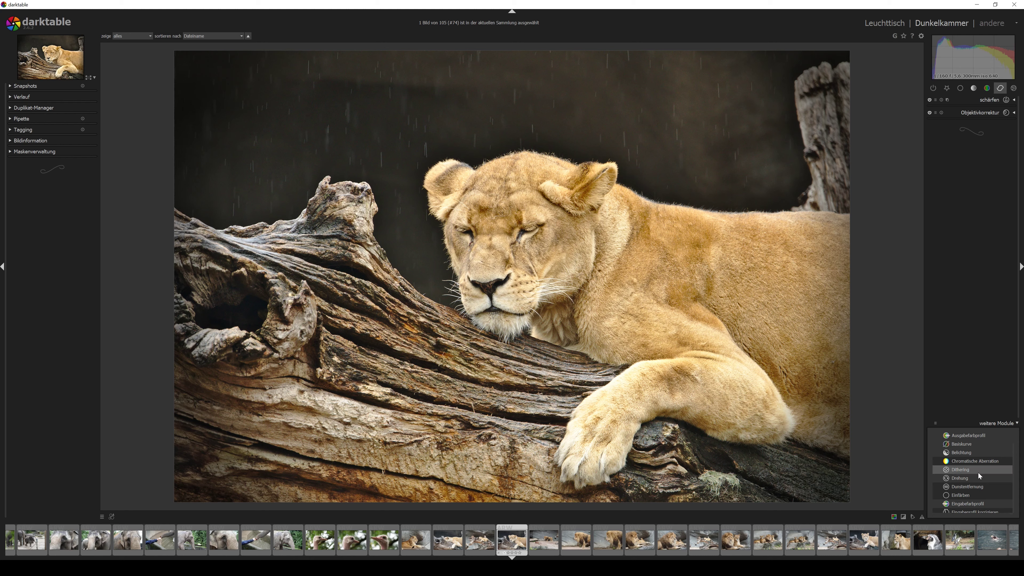
scroll(984, 460, down, 2)
scroll(984, 463, down, 2)
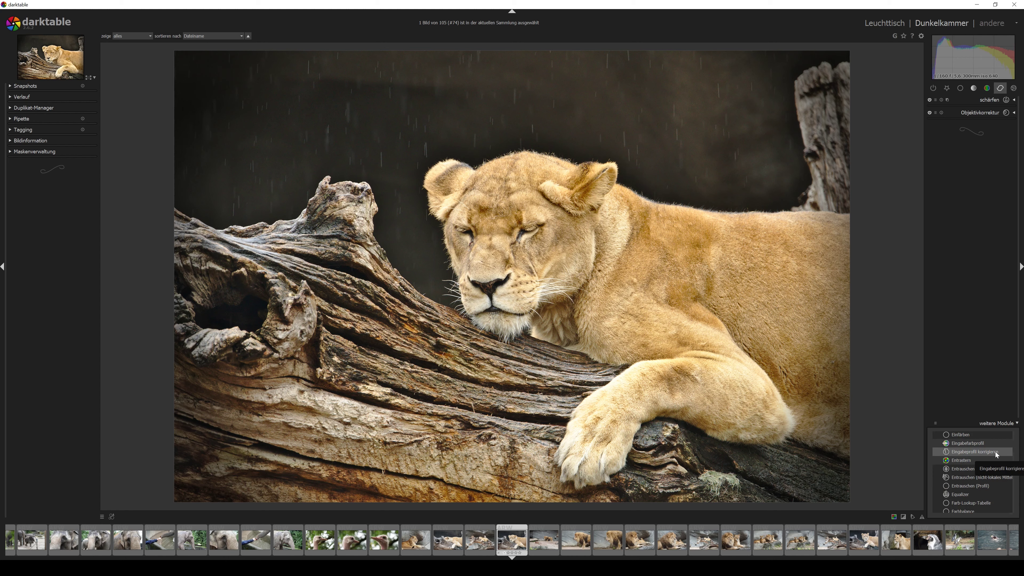
scroll(995, 460, down, 1)
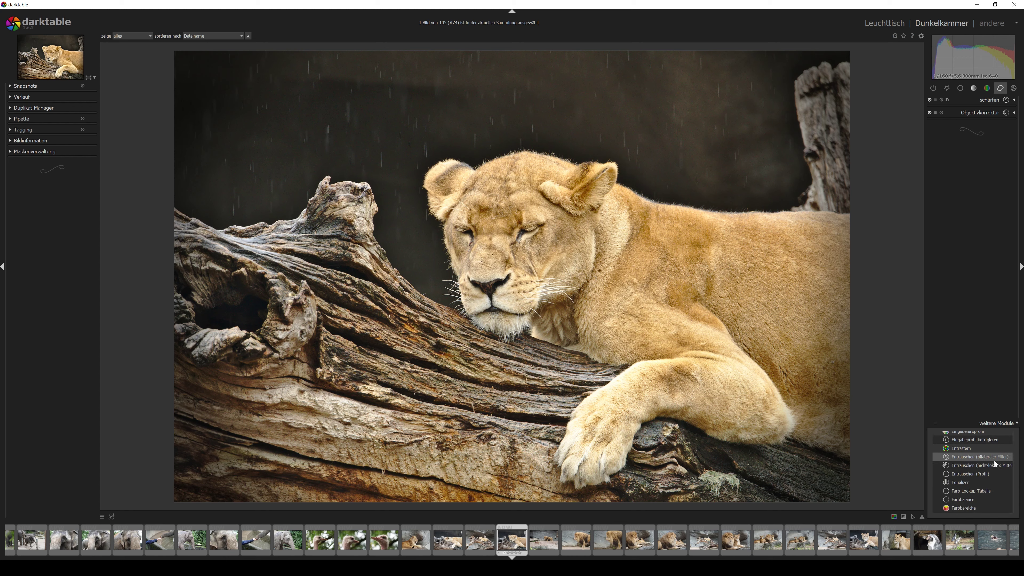
scroll(995, 461, down, 1)
scroll(994, 461, down, 1)
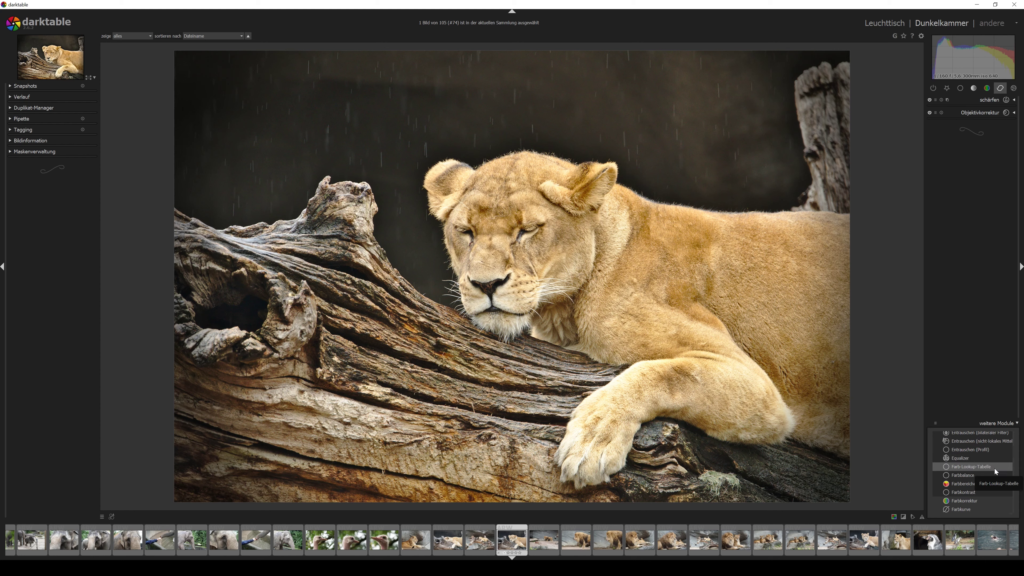
scroll(995, 478, down, 1)
scroll(994, 478, down, 1)
scroll(994, 478, down, 1)
scroll(994, 478, down, 1)
scroll(994, 478, down, 2)
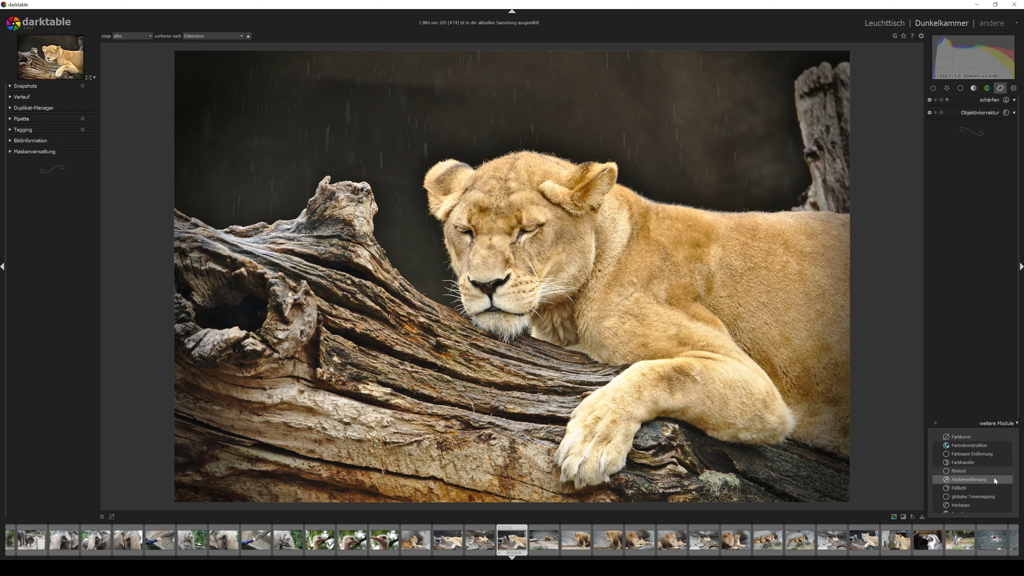
scroll(994, 478, down, 1)
scroll(994, 480, down, 1)
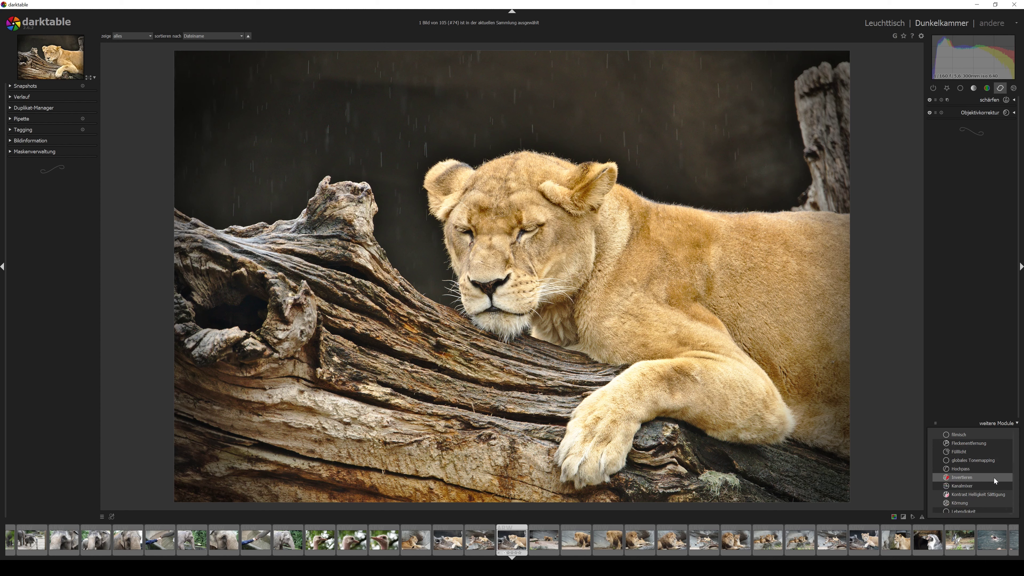
scroll(994, 478, down, 2)
scroll(994, 478, down, 1)
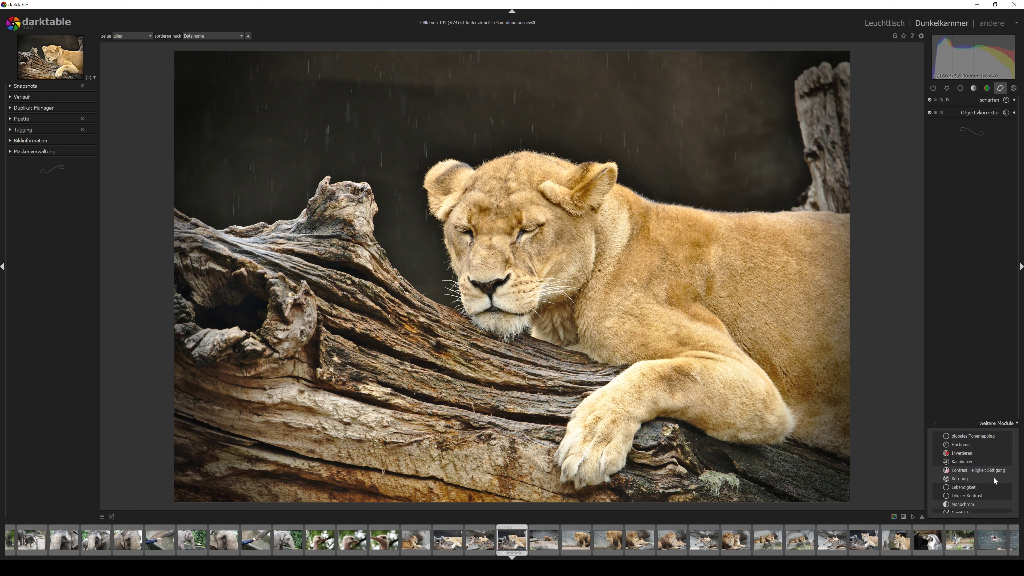
click(970, 489)
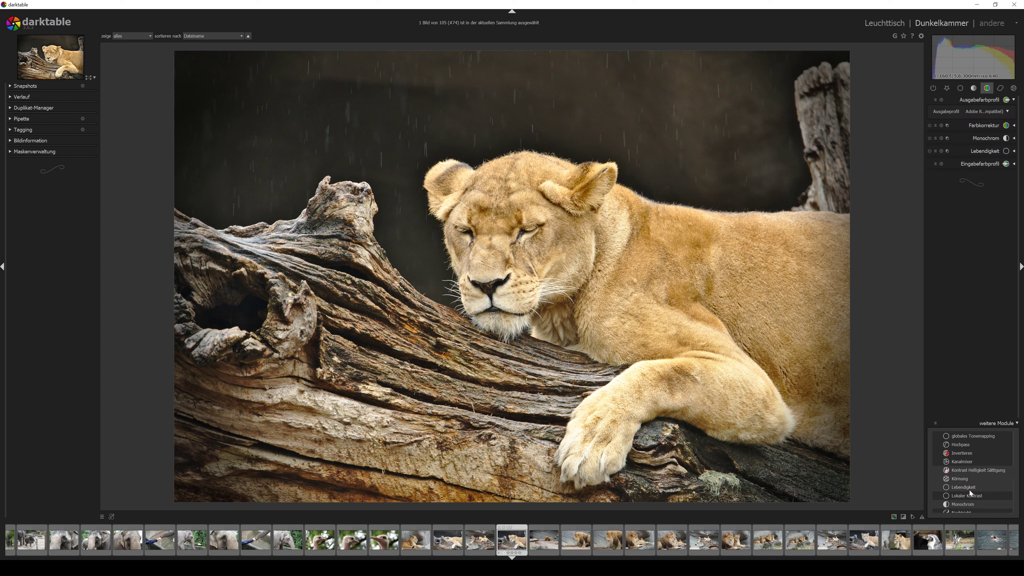
- Browse further down and back up the module list, then pick Dunstentfernung (haze removal)
scroll(969, 464, down, 2)
scroll(970, 463, down, 1)
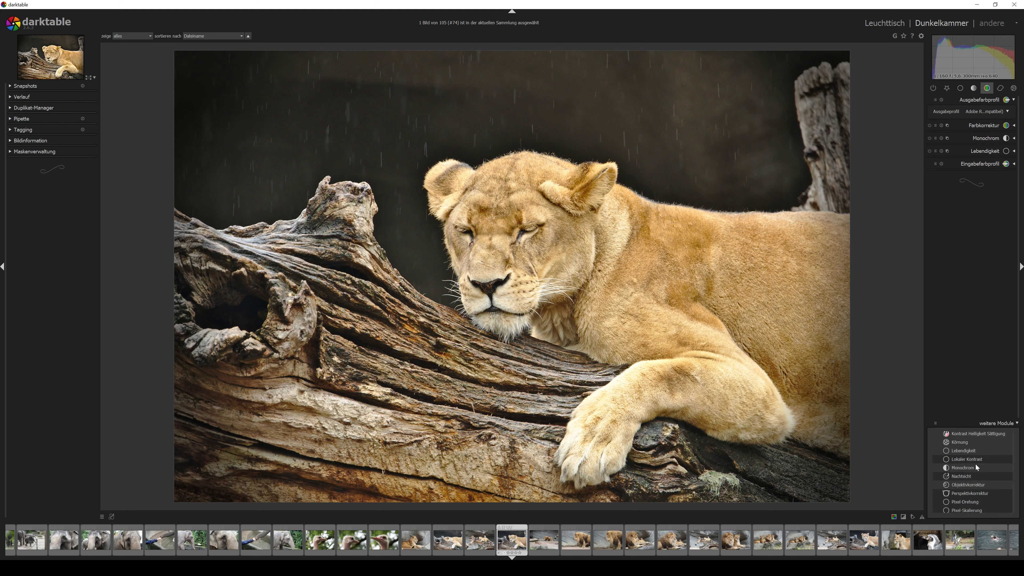
scroll(997, 464, down, 3)
scroll(998, 465, down, 2)
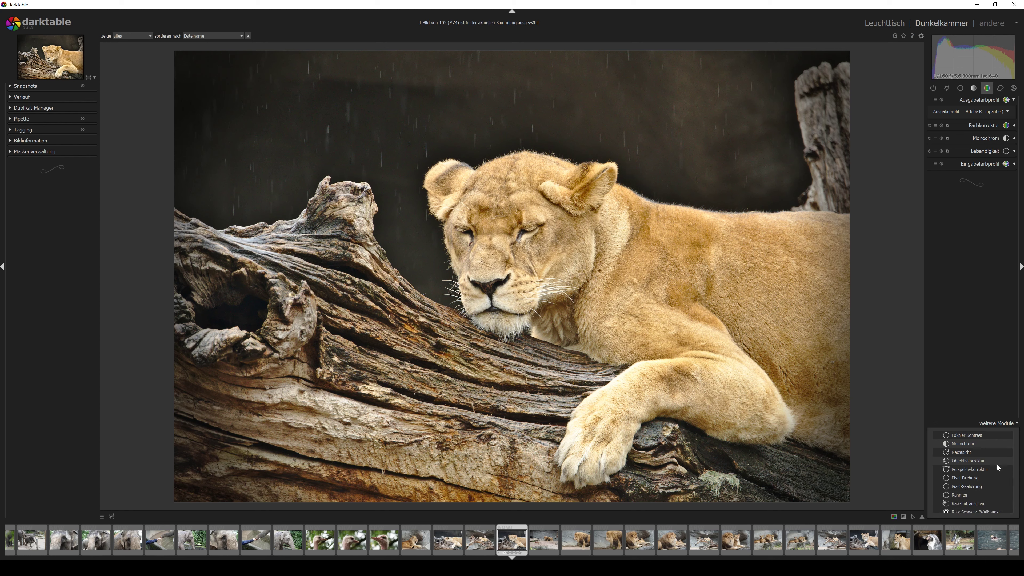
scroll(997, 464, down, 1)
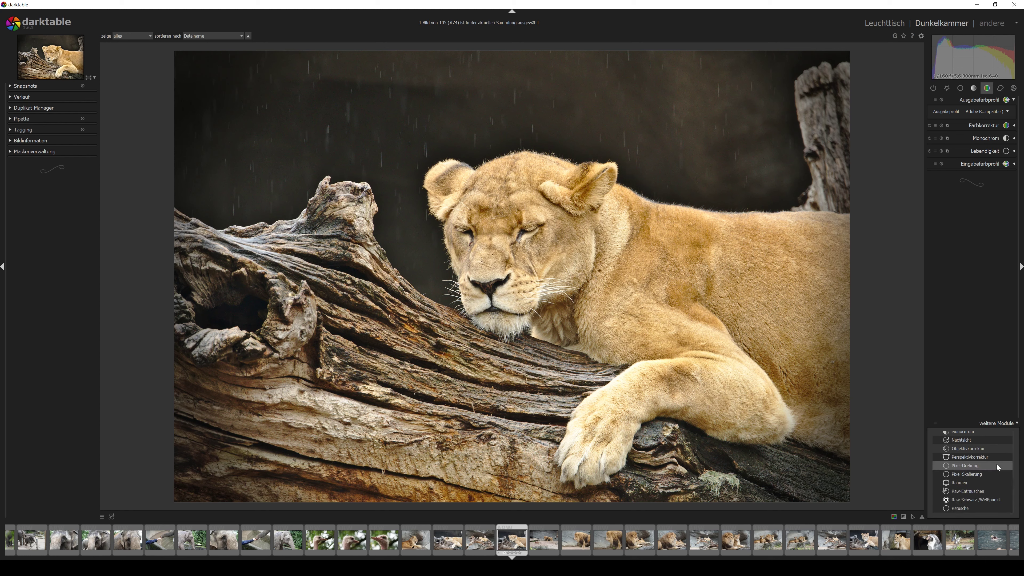
scroll(996, 465, down, 1)
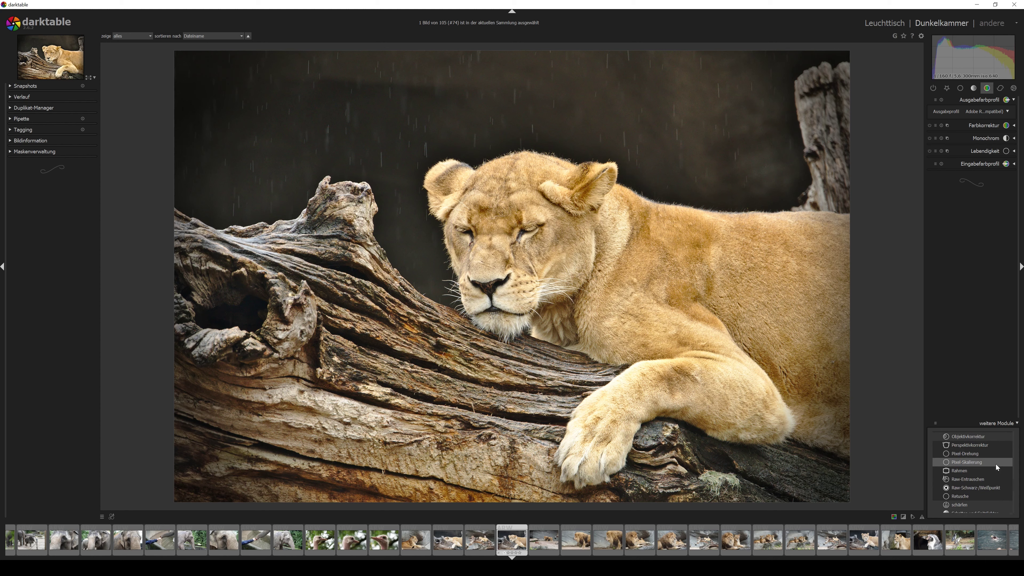
scroll(995, 464, down, 1)
scroll(996, 464, down, 1)
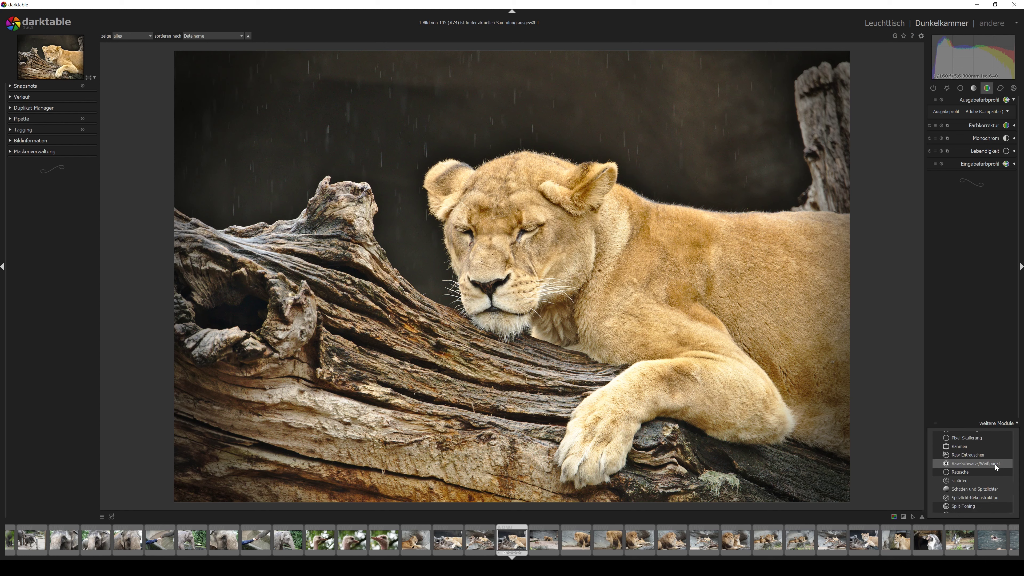
scroll(995, 464, down, 1)
scroll(995, 464, down, 1)
scroll(988, 470, down, 1)
scroll(974, 477, down, 1)
scroll(975, 476, down, 2)
scroll(974, 476, down, 1)
scroll(975, 477, down, 1)
scroll(974, 476, down, 1)
scroll(975, 476, down, 2)
scroll(975, 476, down, 1)
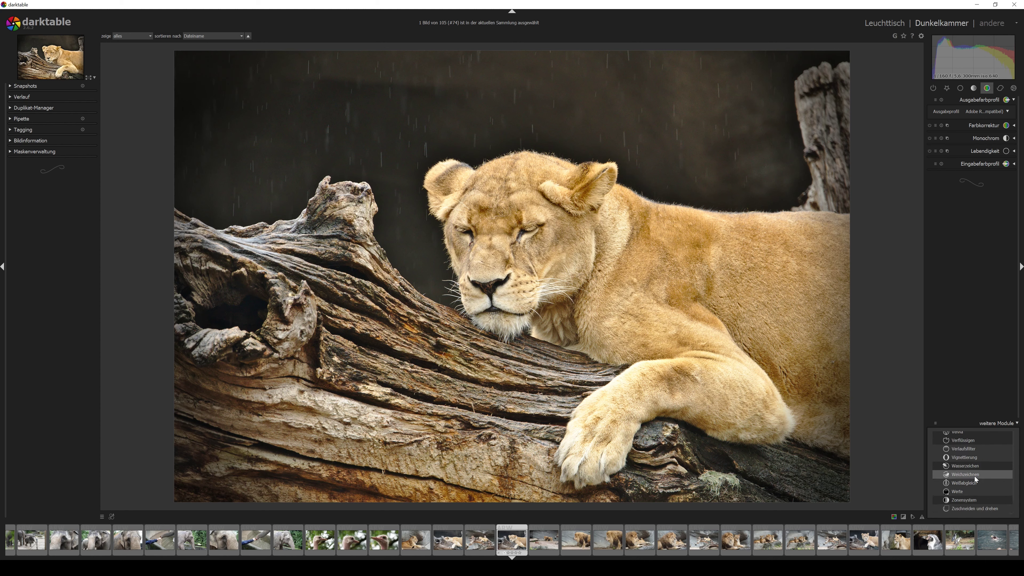
scroll(975, 477, up, 5)
scroll(975, 477, up, 5)
scroll(975, 477, up, 5)
scroll(974, 477, up, 3)
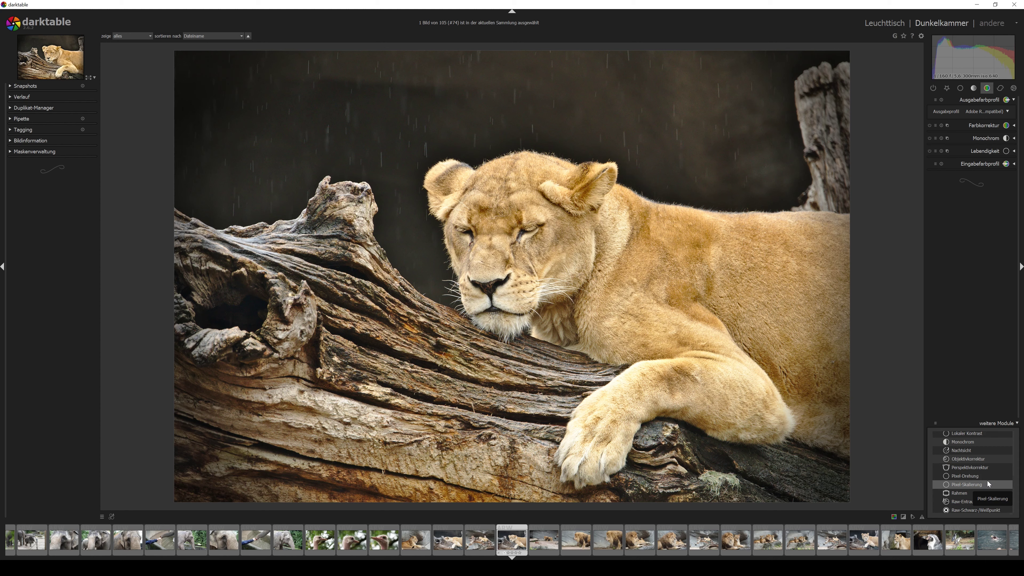
scroll(988, 481, up, 1)
scroll(987, 482, up, 2)
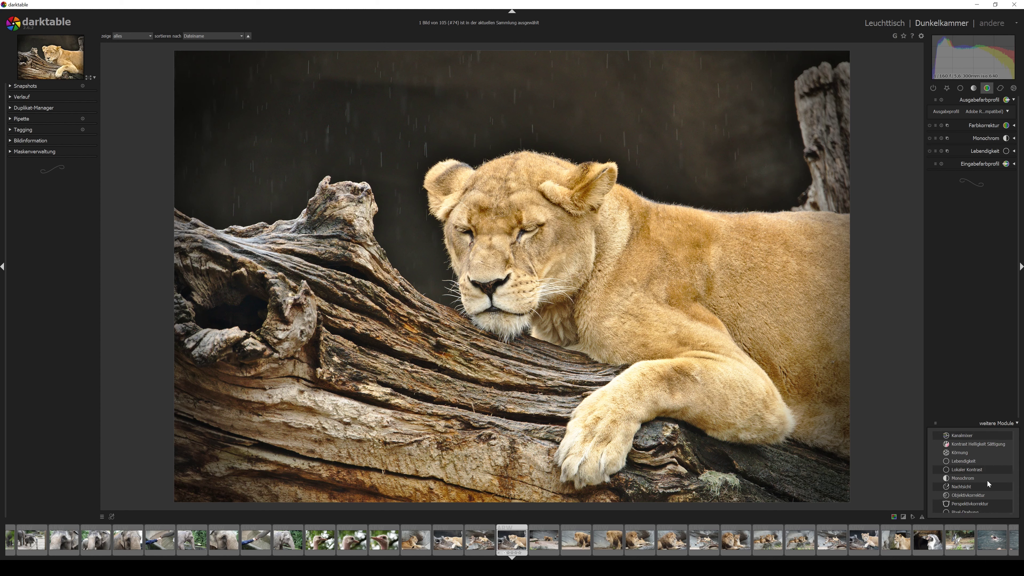
scroll(988, 482, up, 2)
scroll(987, 482, up, 2)
scroll(988, 482, up, 3)
scroll(988, 481, up, 3)
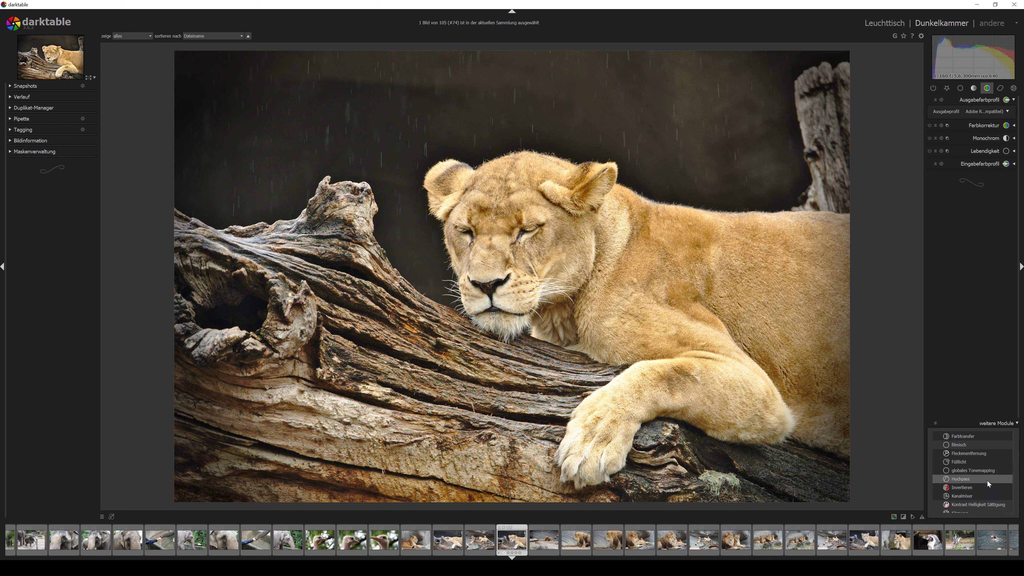
scroll(988, 481, up, 3)
scroll(988, 482, up, 6)
scroll(987, 481, up, 5)
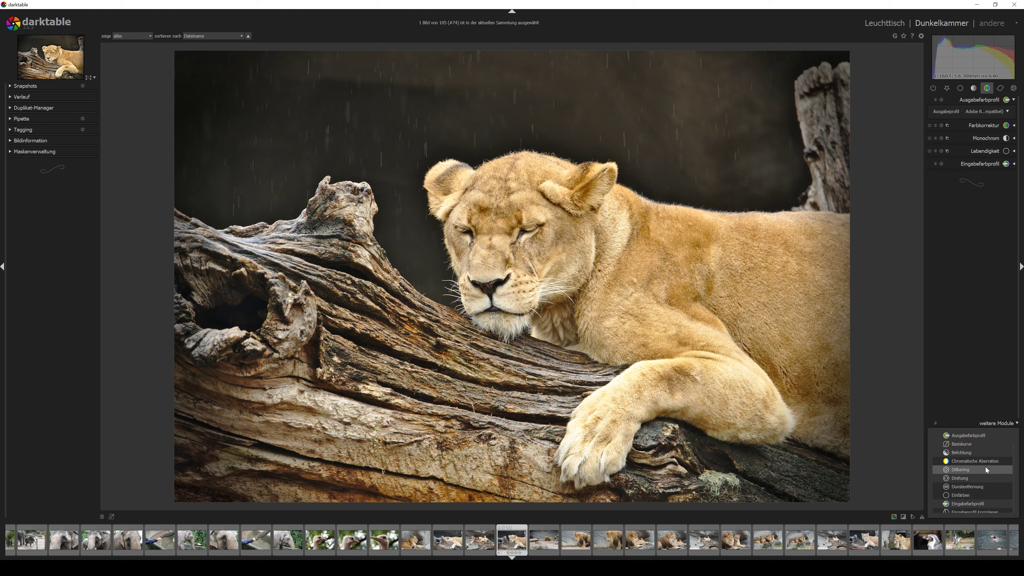
click(979, 487)
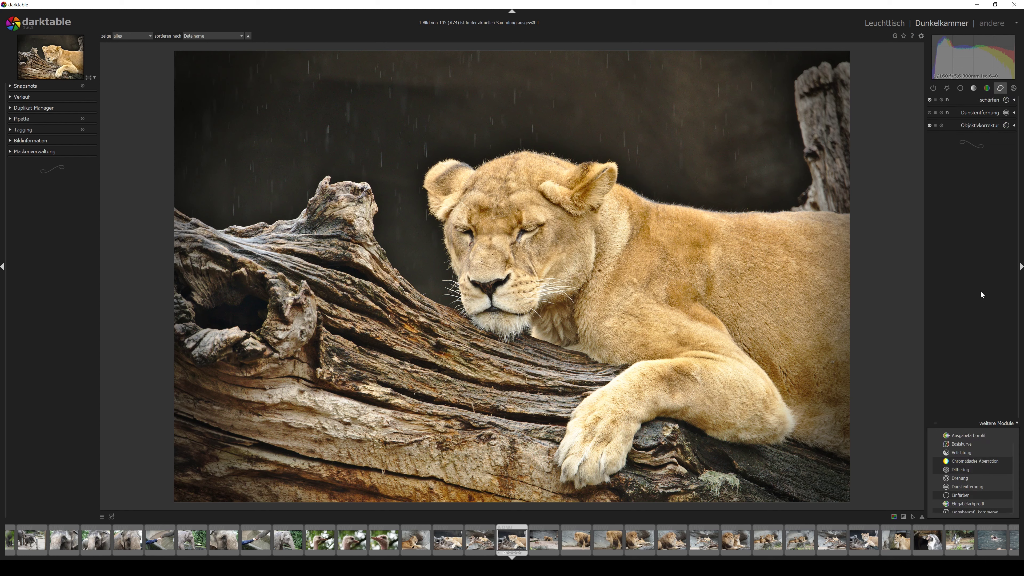
- Expand Dunstentfernung and settle its distance at 0,257 after trying 0,272 and 0,230
click(1012, 115)
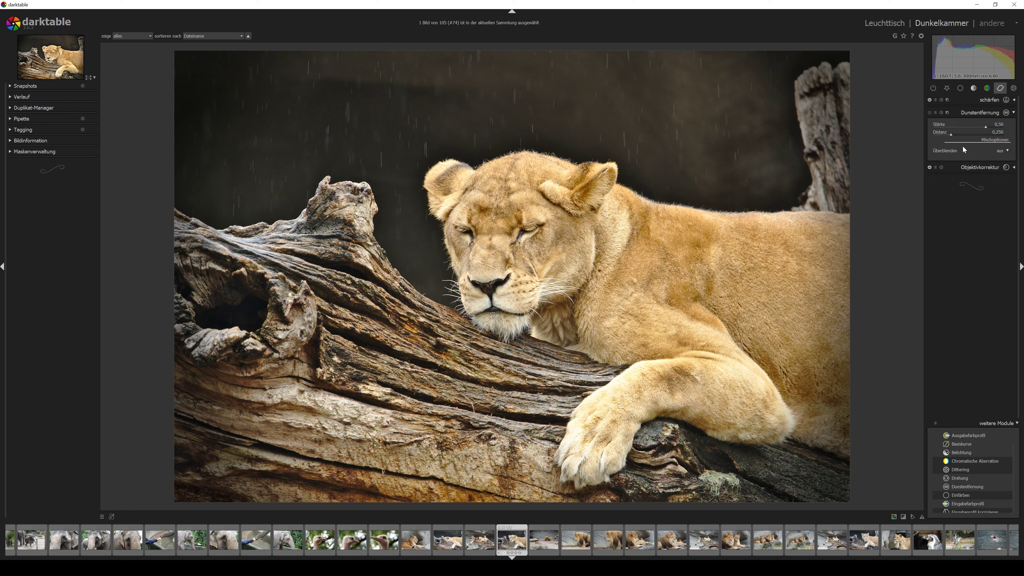
drag(951, 136, 951, 136)
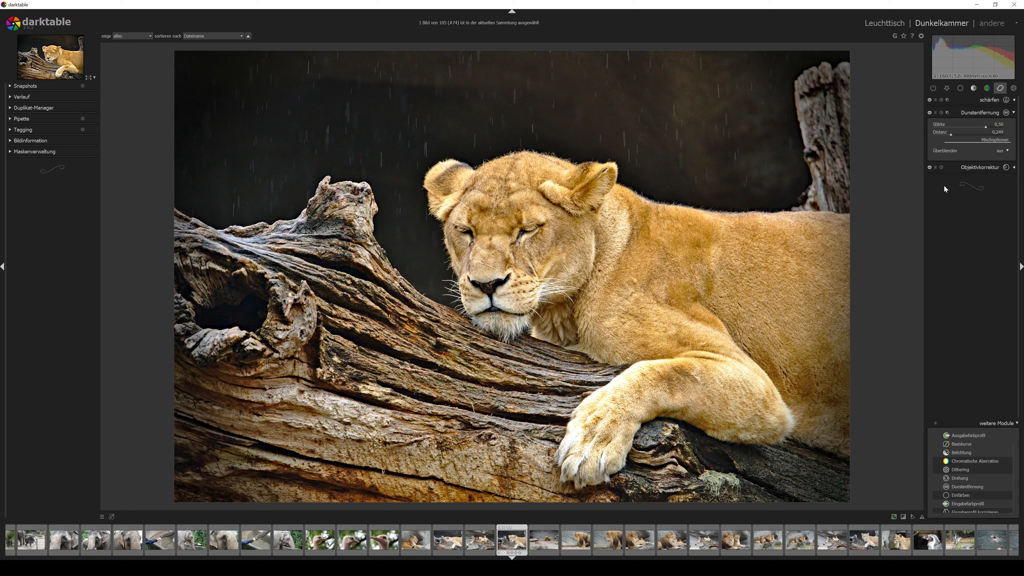
click(950, 135)
scroll(950, 135, up, 2)
click(951, 134)
click(960, 89)
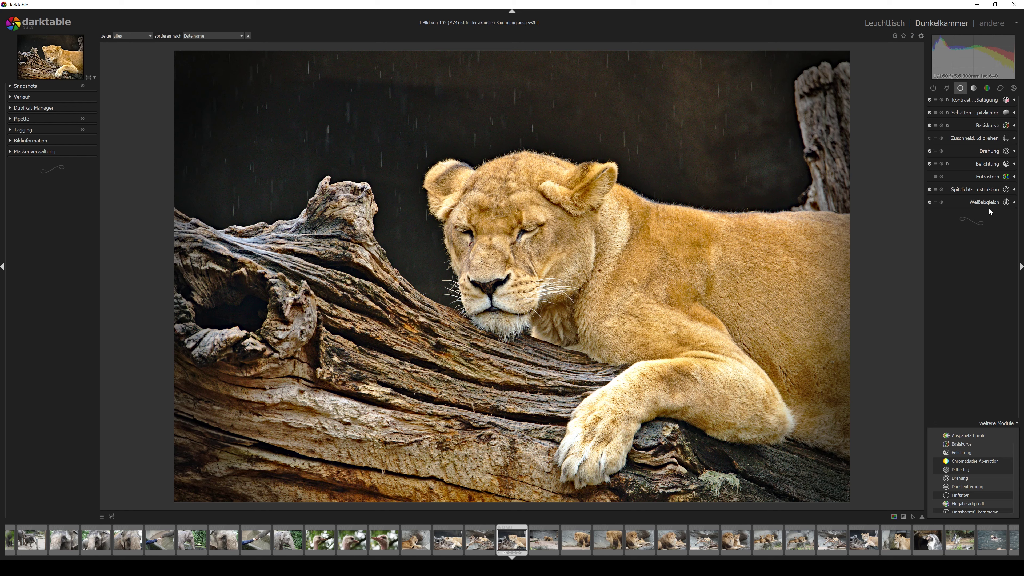
- Enable Lebendigkeit in the colour group and set vibrance to 28%
click(988, 89)
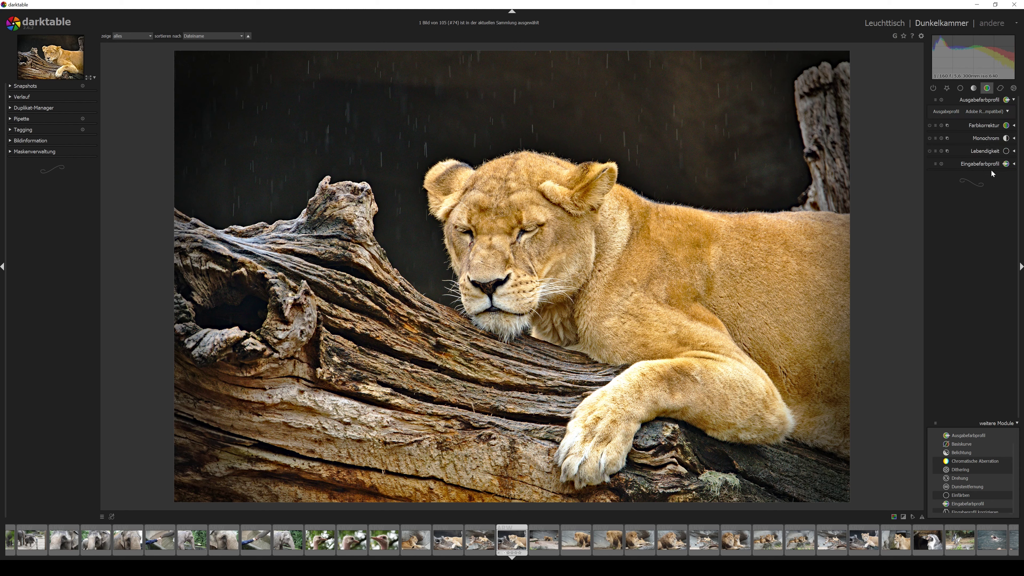
click(1015, 153)
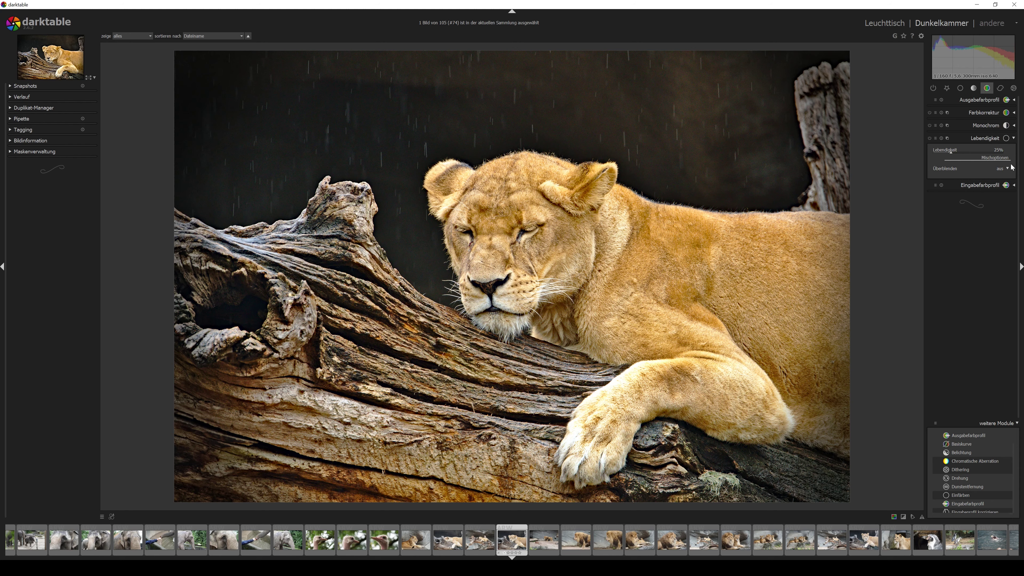
click(953, 155)
drag(952, 153, 954, 152)
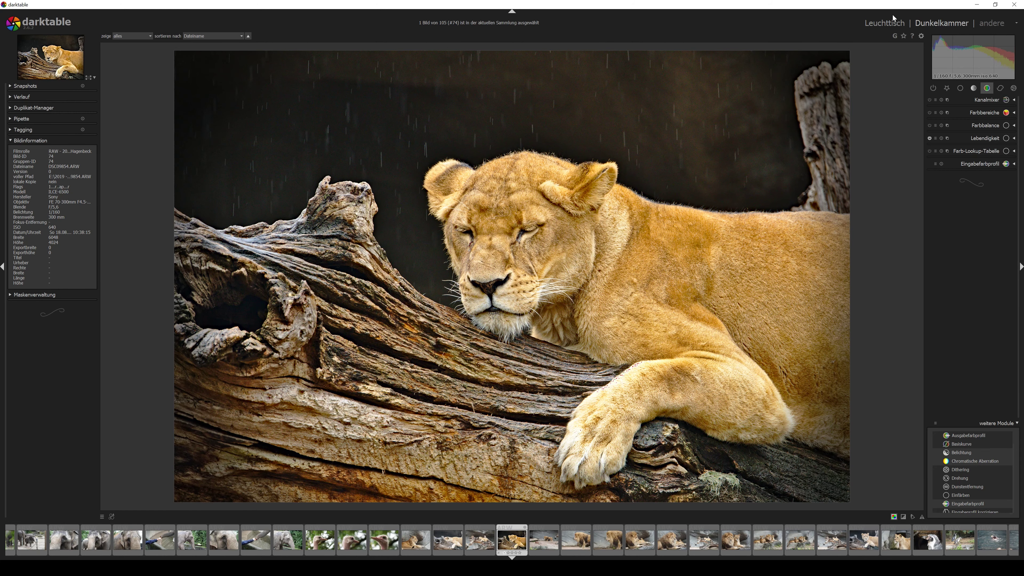
click(887, 22)
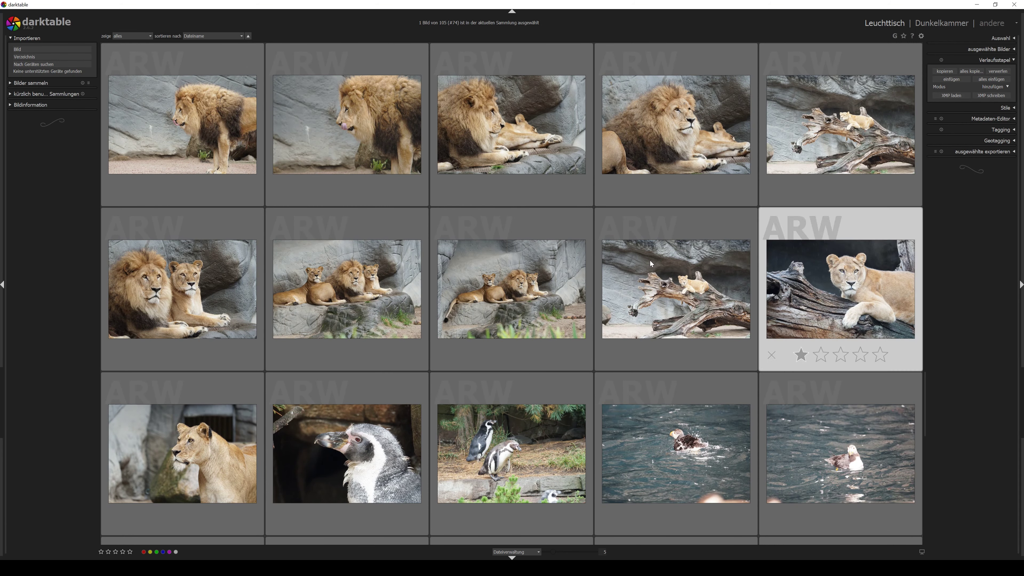
scroll(660, 242, down, 1)
scroll(661, 242, down, 2)
scroll(660, 242, up, 3)
scroll(660, 241, up, 2)
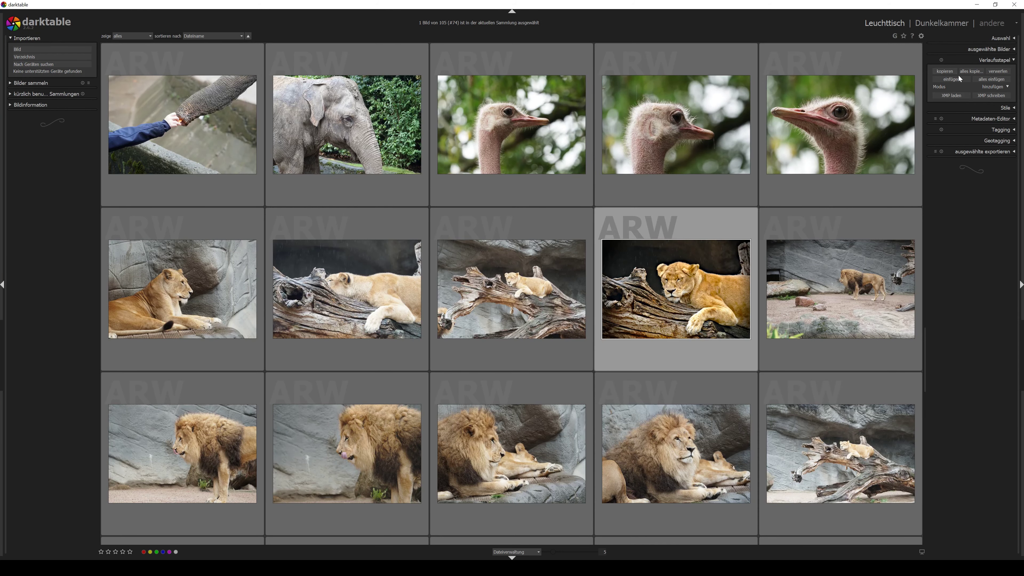
click(947, 73)
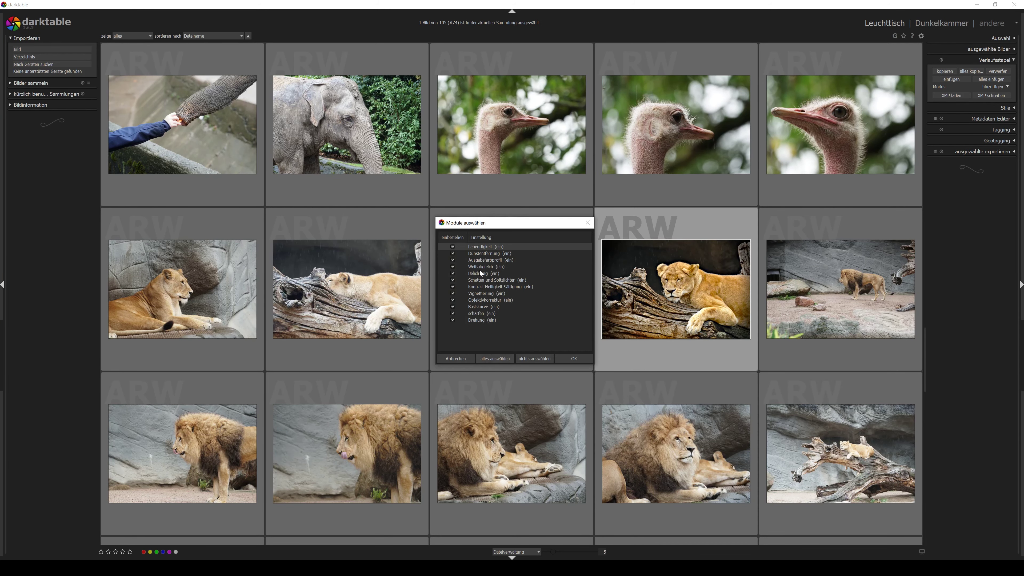
click(570, 360)
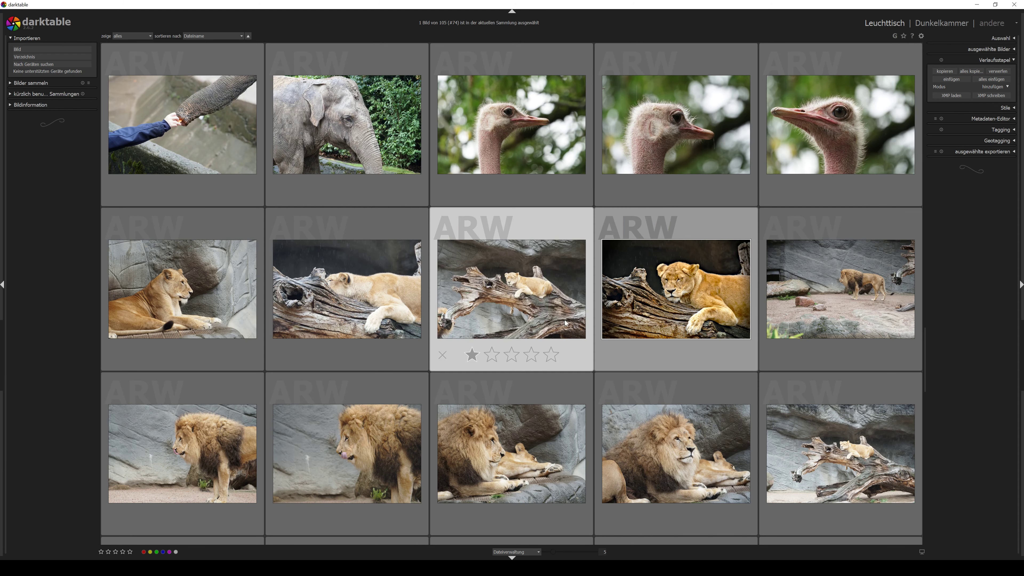
click(504, 295)
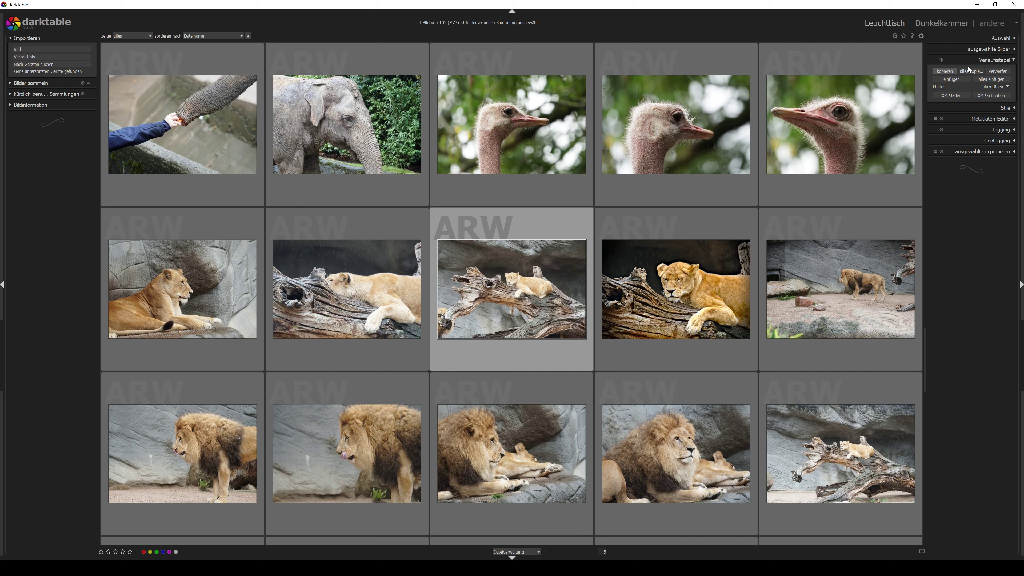
click(975, 73)
click(950, 80)
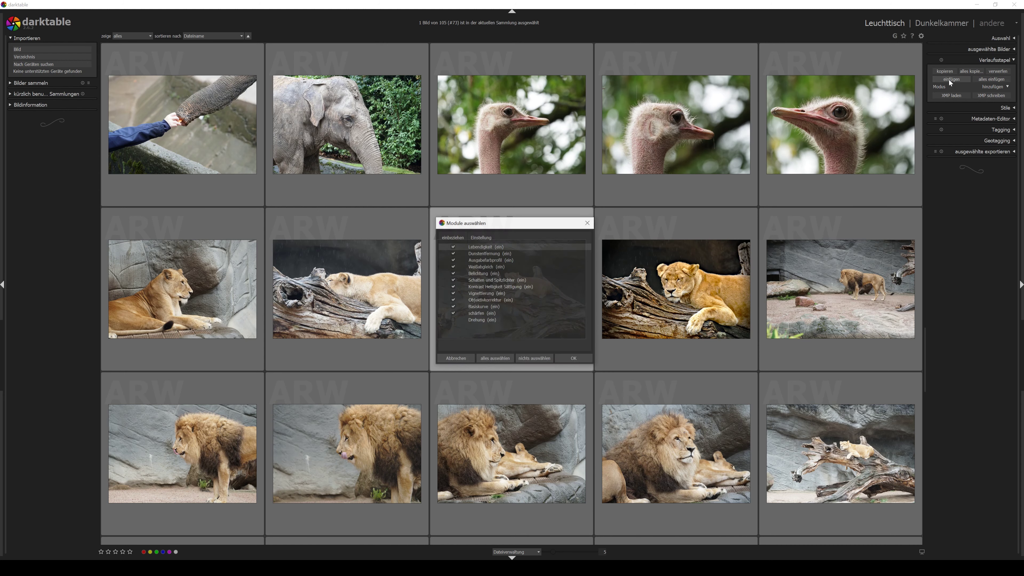
click(580, 361)
mouse_move(511, 288)
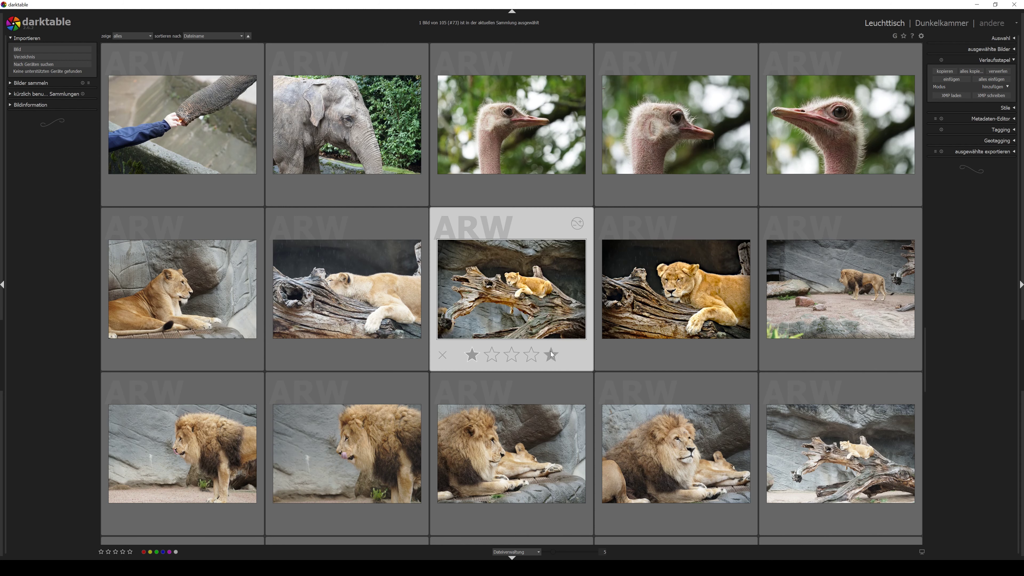
double_click(551, 280)
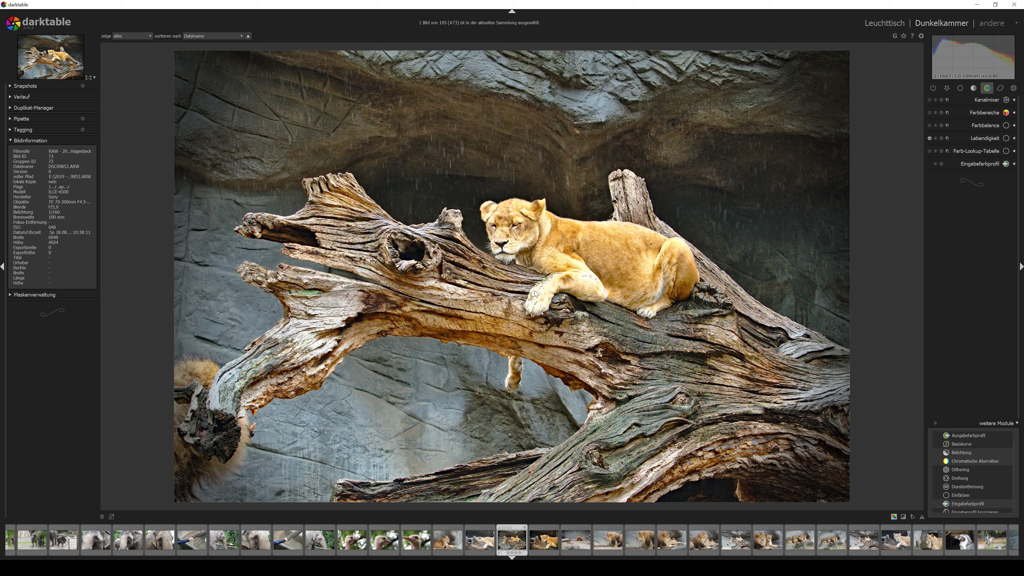
- Turn off the gamut and overexposure warnings, then lower exposure to about -0,38 EV
click(902, 519)
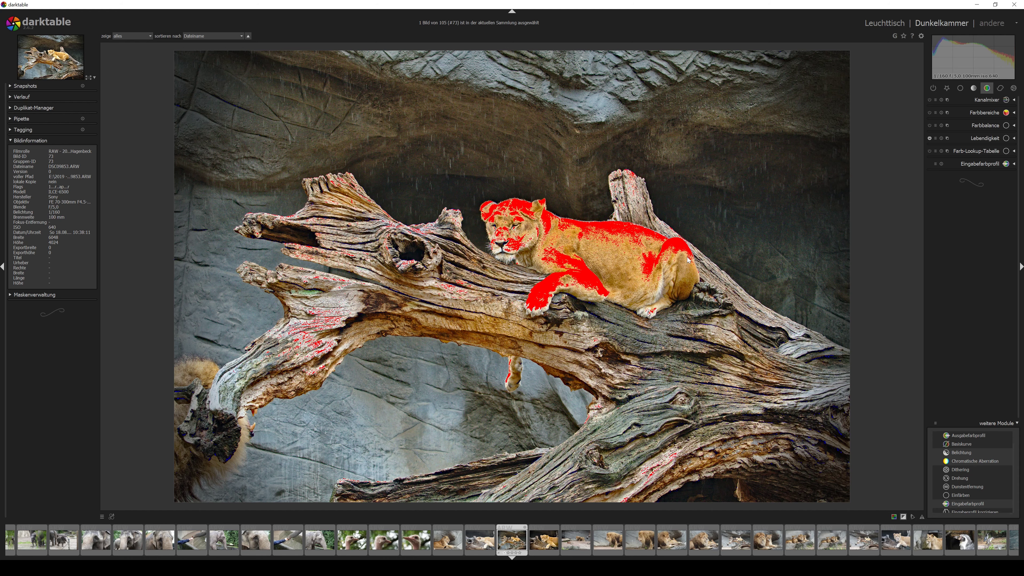
click(905, 518)
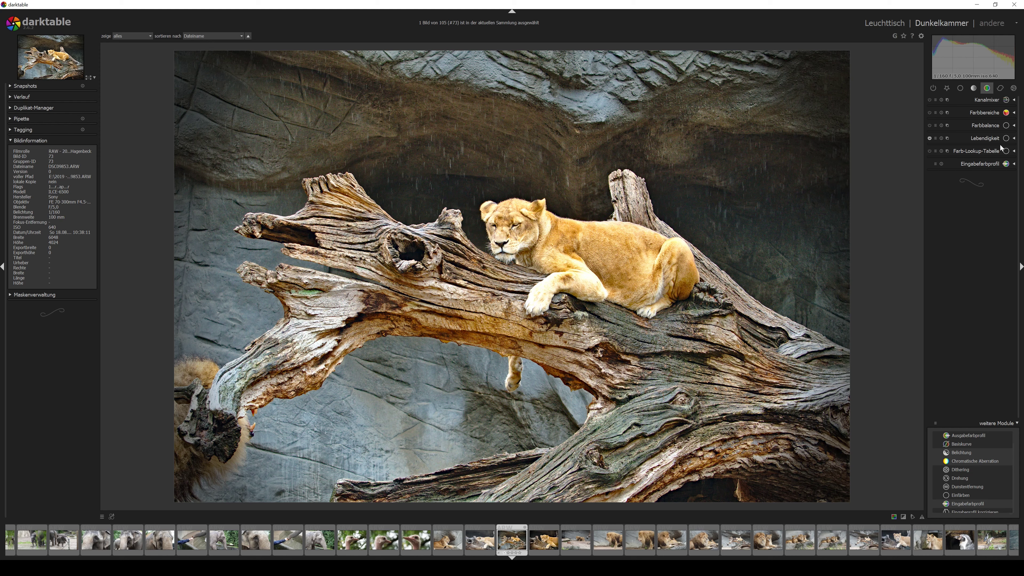
click(975, 89)
click(960, 88)
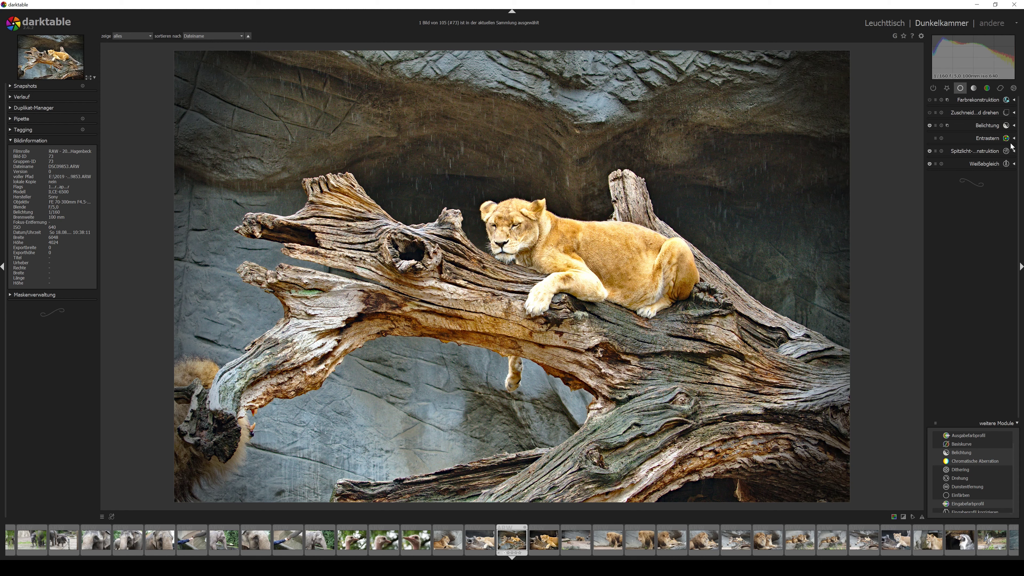
click(1014, 127)
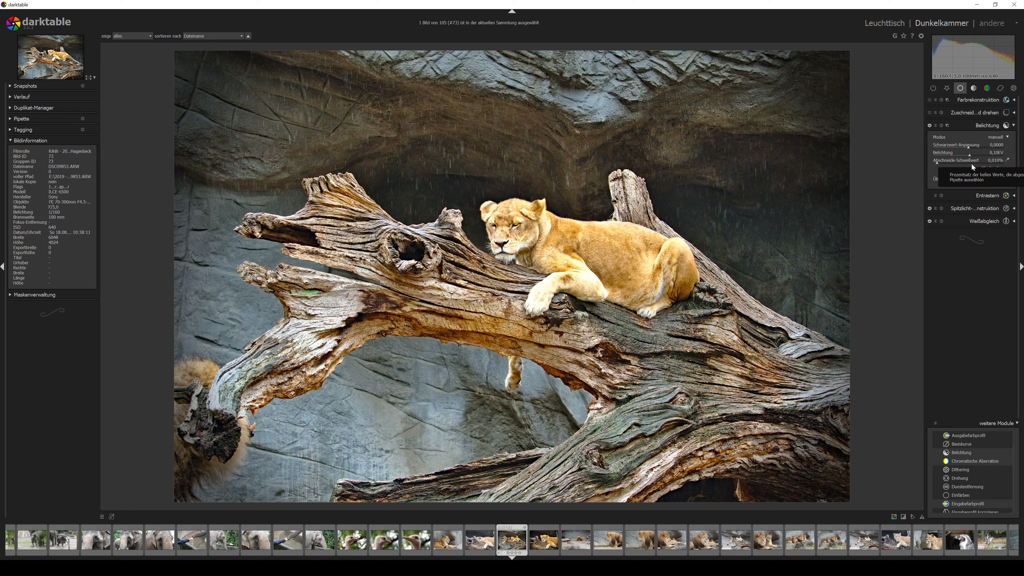
drag(969, 154, 967, 155)
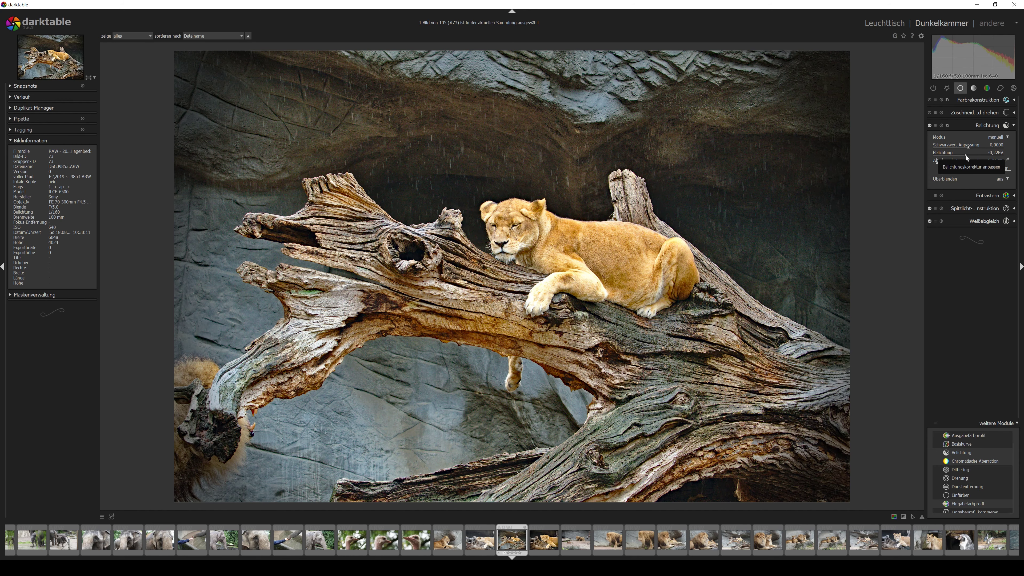
drag(966, 154, 963, 155)
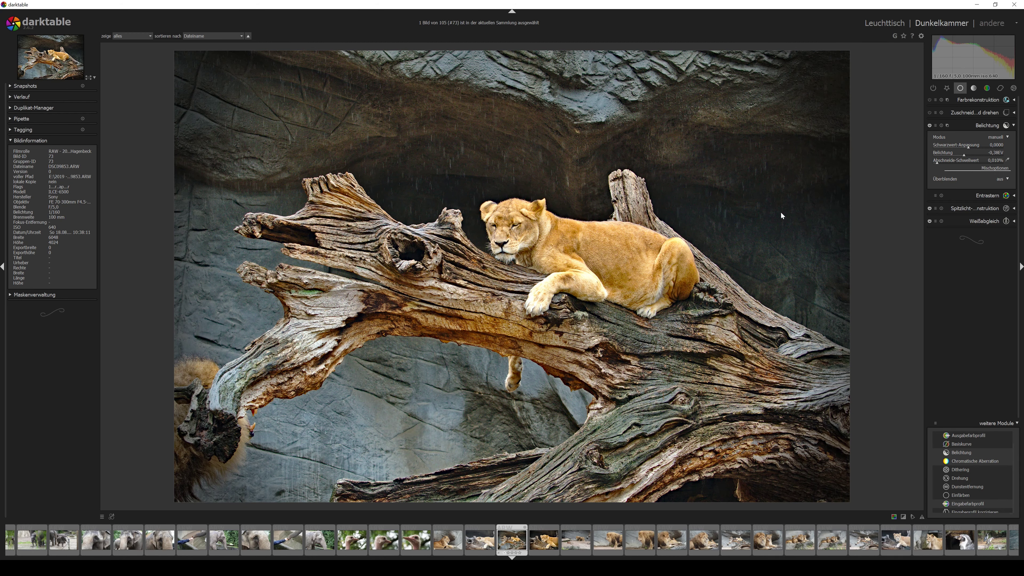
- Back in the lighttable, copy the edited lioness photo's adjustments via 'kopieren'
click(892, 23)
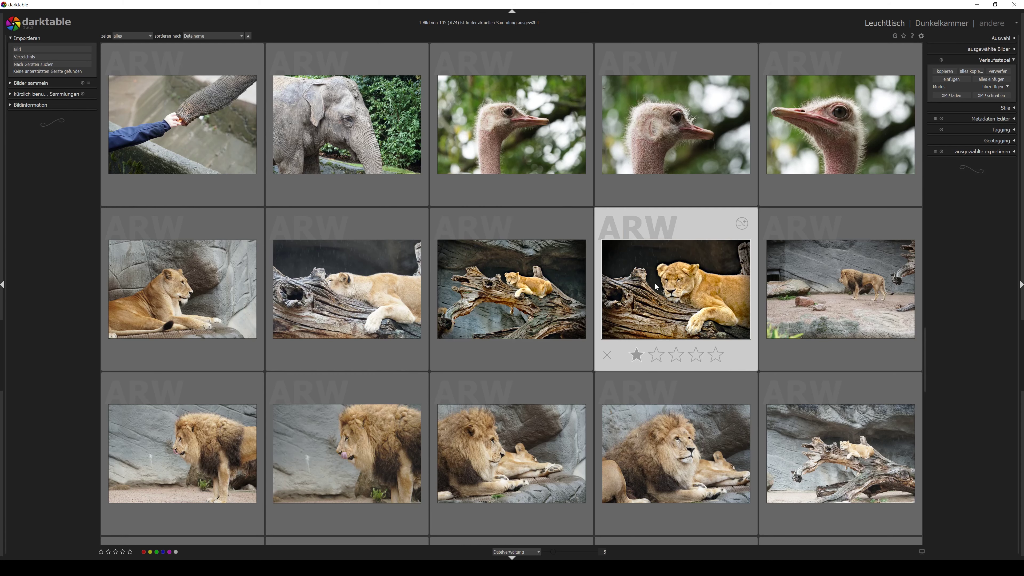
click(972, 71)
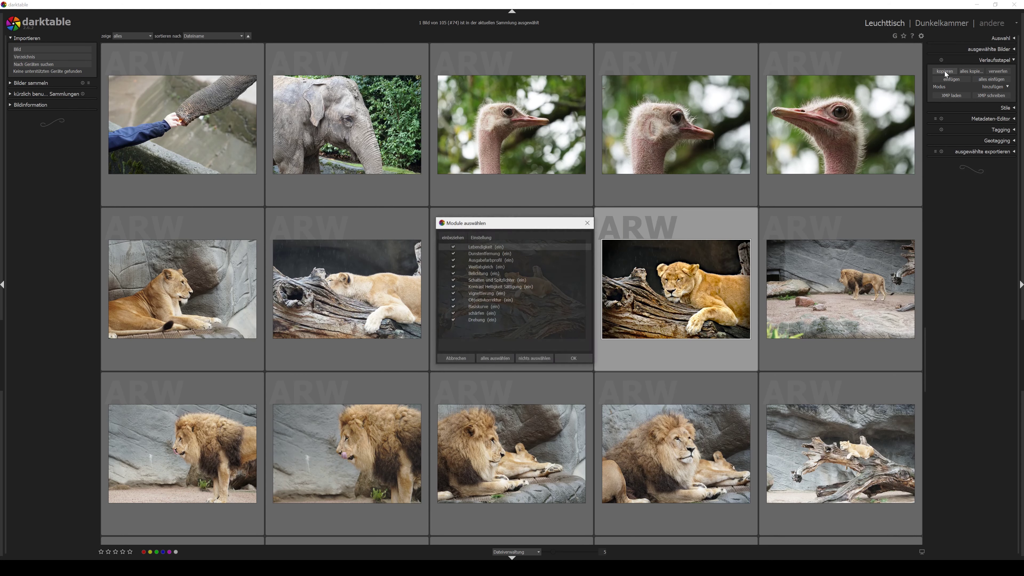
click(574, 358)
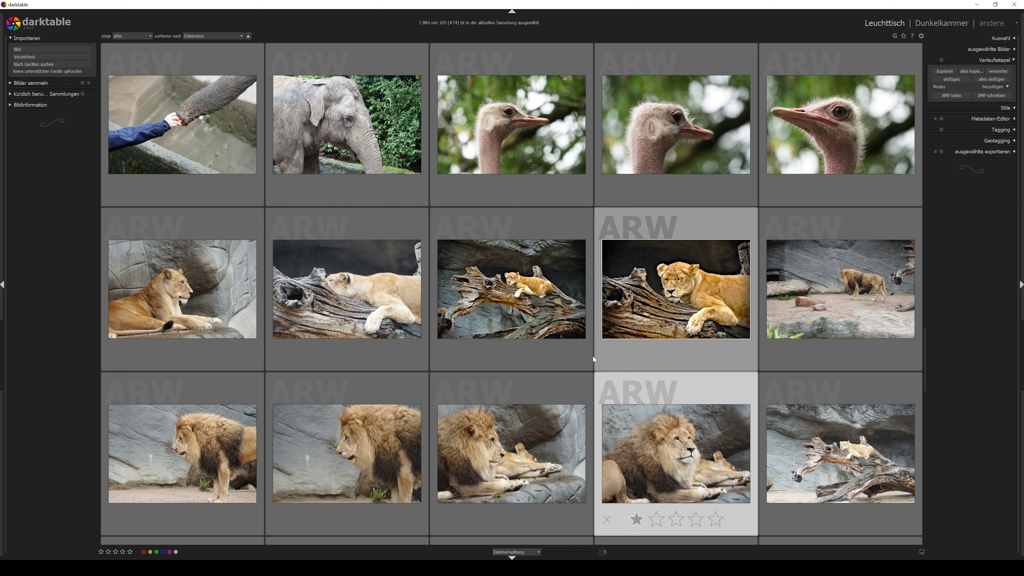
- Select the bottom-row lion photos and paste the copied edits onto them with 'einfügen'
ctrl+click(369, 431)
ctrl+click(528, 448)
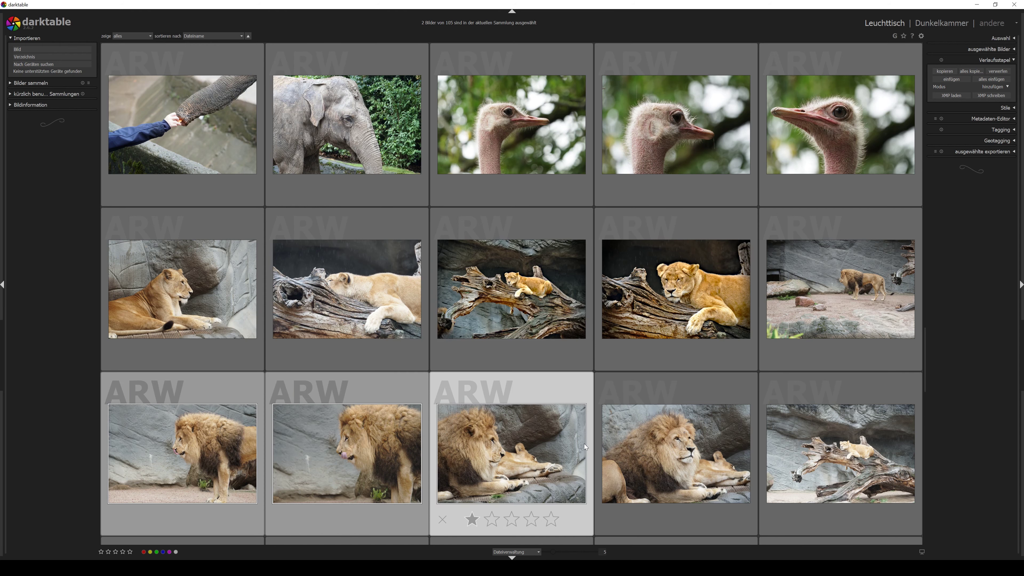
ctrl+click(702, 460)
ctrl+click(813, 447)
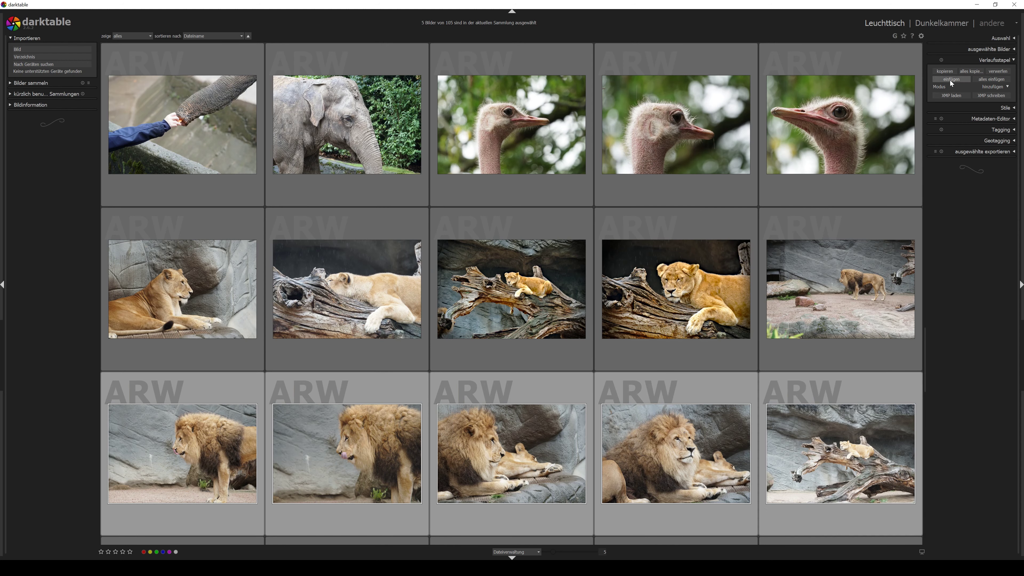
click(952, 80)
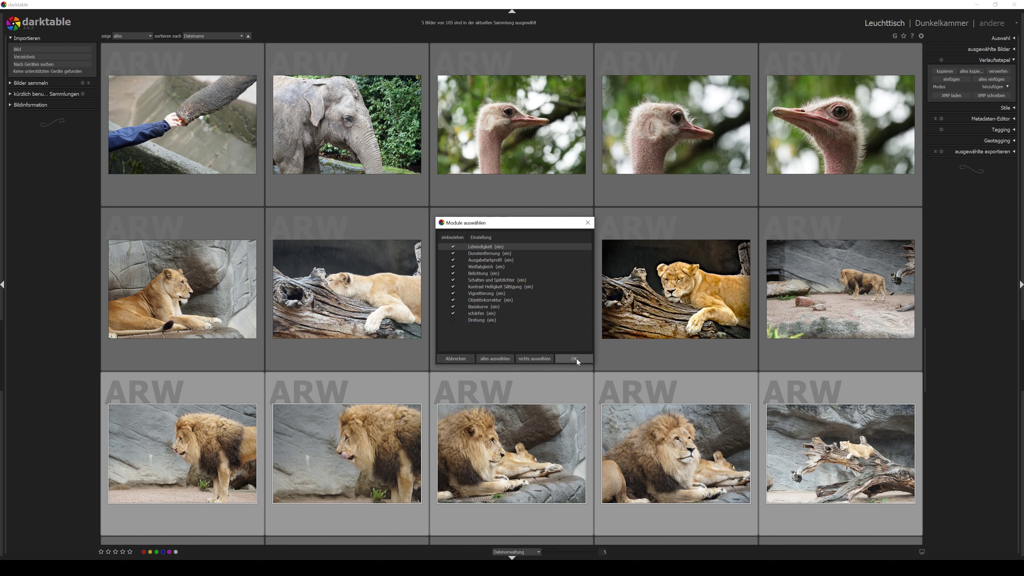
click(577, 359)
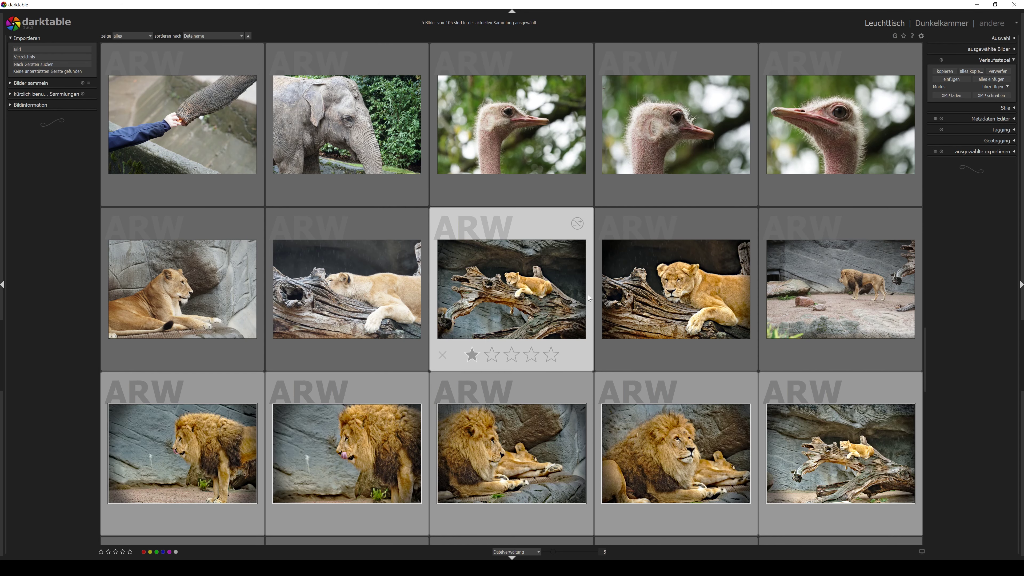
click(680, 452)
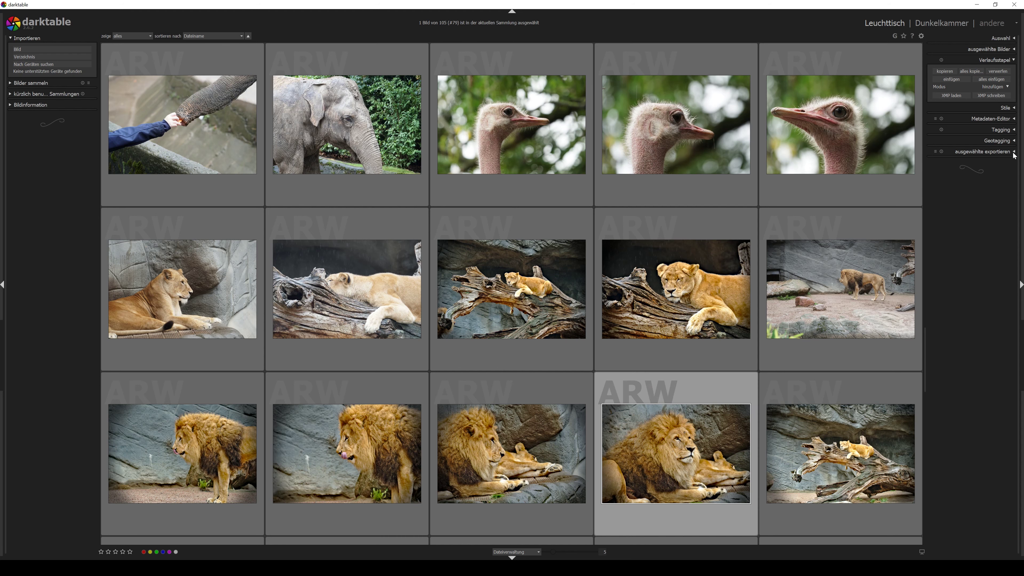
- Select both lioness photos plus the five bottom-row lion photos and bring up their export destination
click(696, 292)
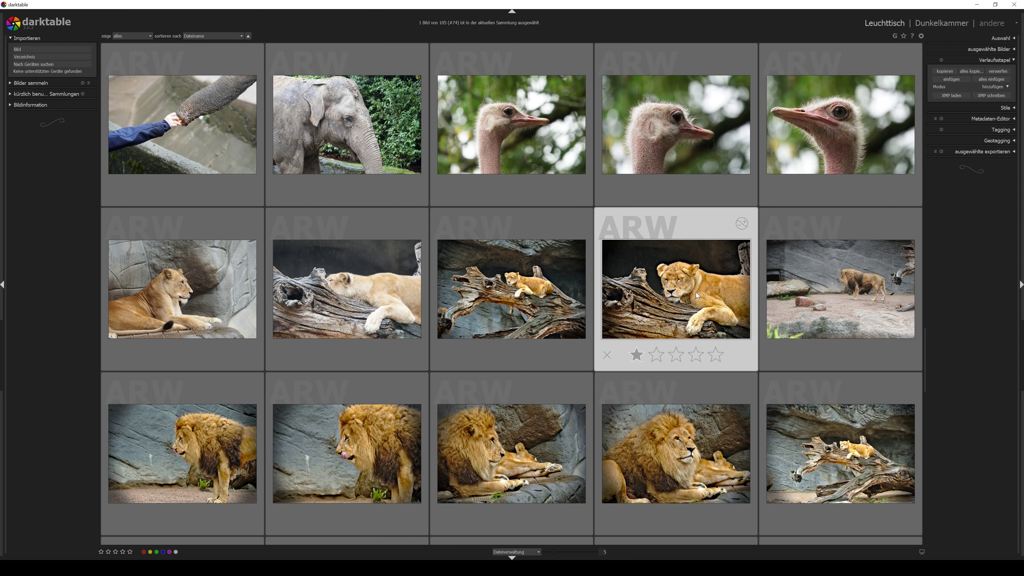
ctrl+click(577, 226)
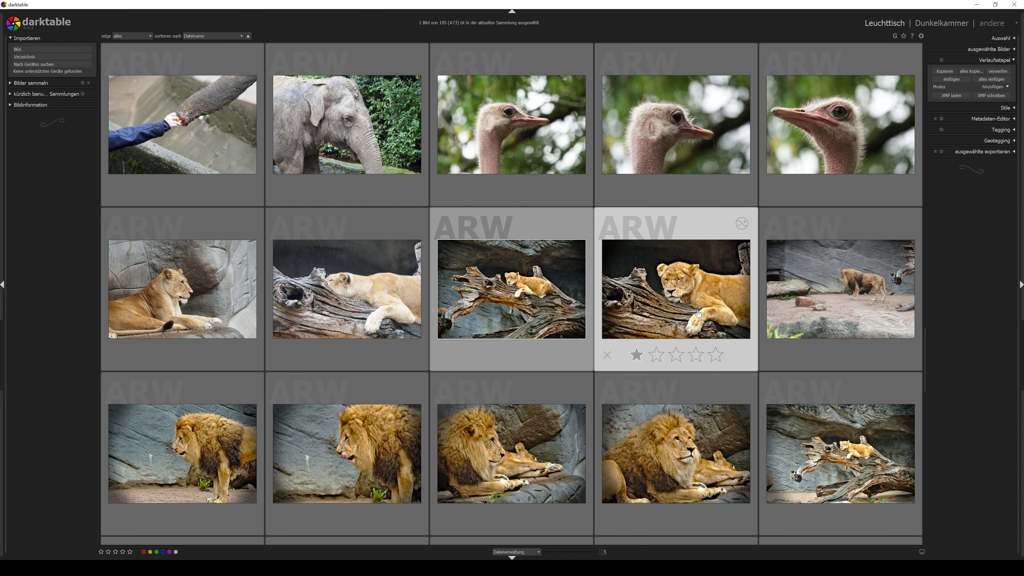
ctrl+click(177, 455)
ctrl+click(343, 452)
ctrl+click(500, 452)
ctrl+click(676, 452)
ctrl+click(840, 452)
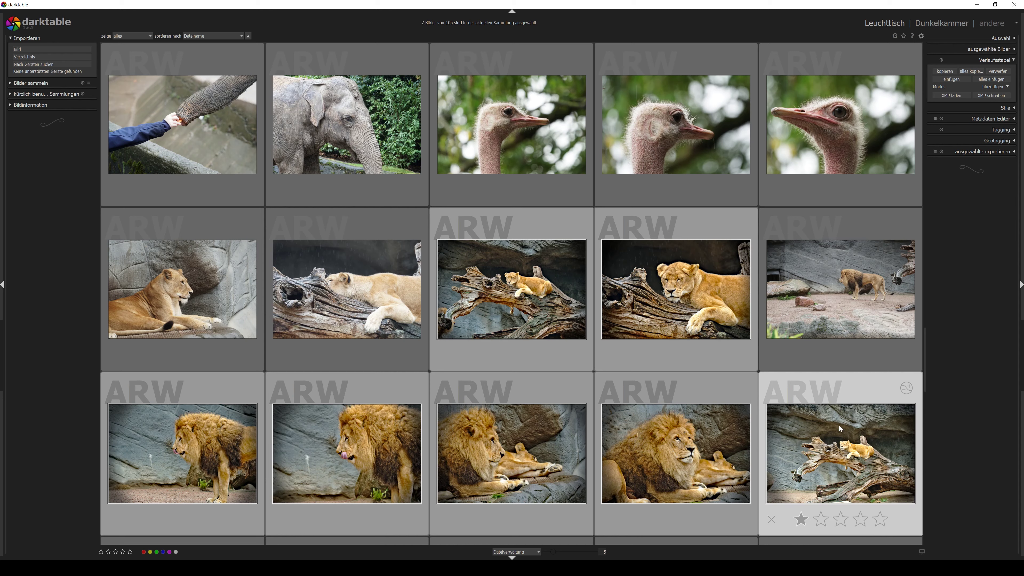
click(1015, 153)
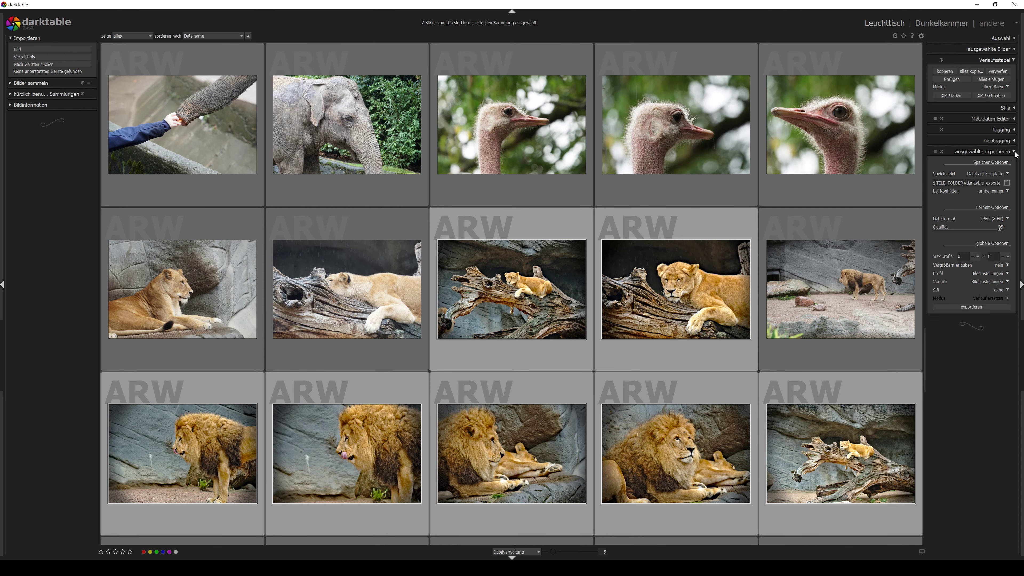
click(1007, 183)
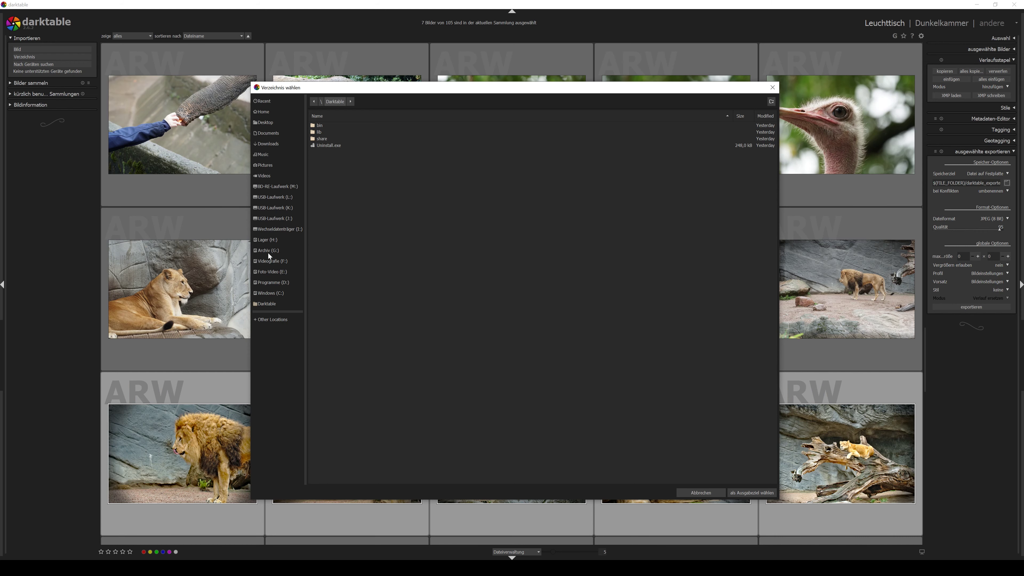
- Set Foto-Video (E:) as the export destination and export the seven selected photos
click(273, 272)
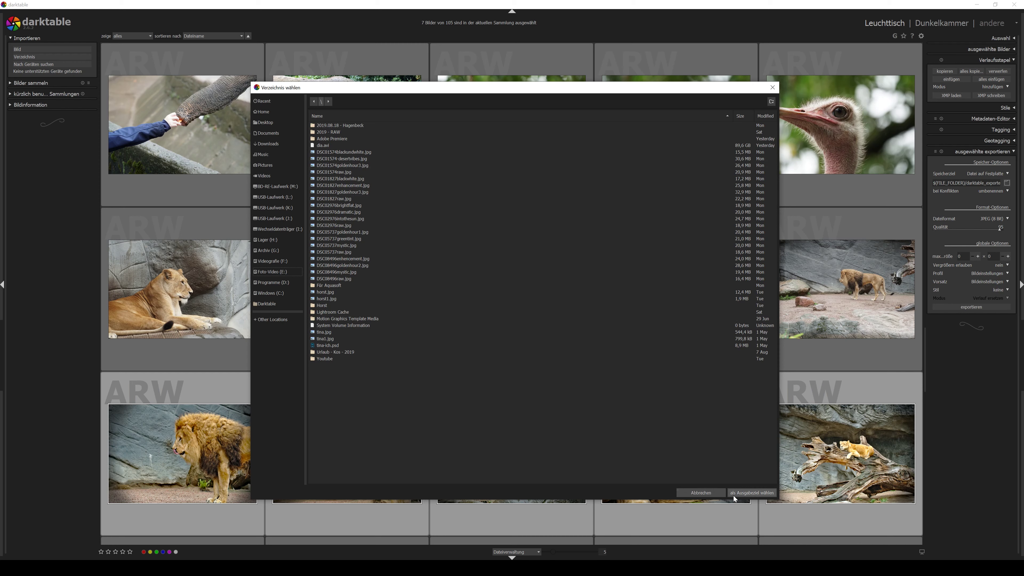
click(742, 492)
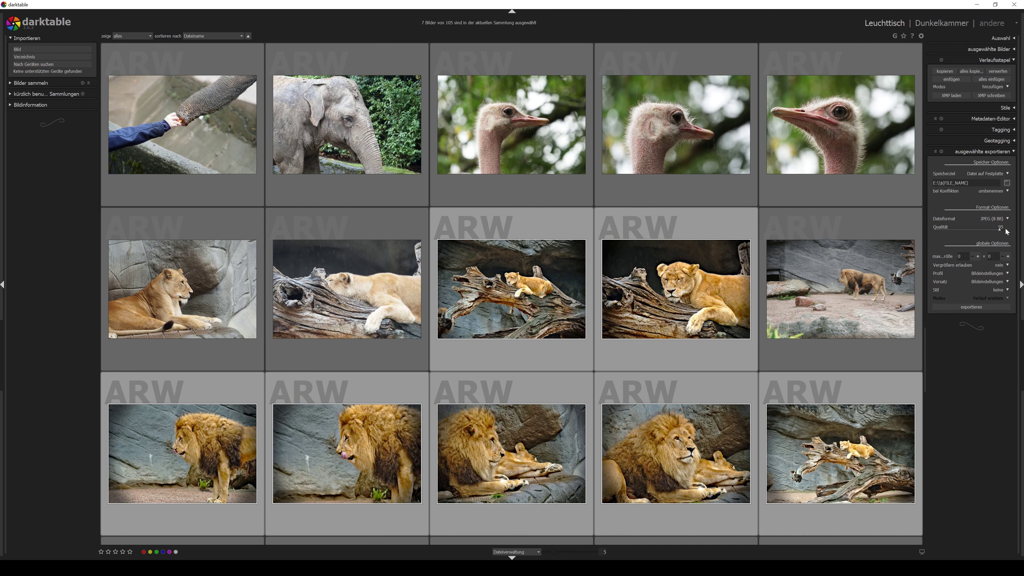
click(975, 308)
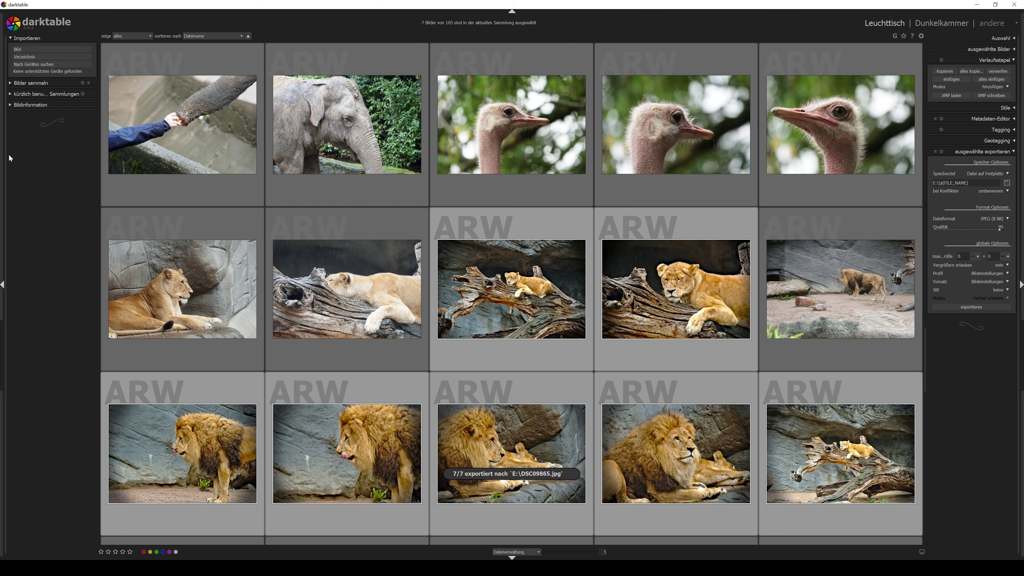
mouse_move(511, 289)
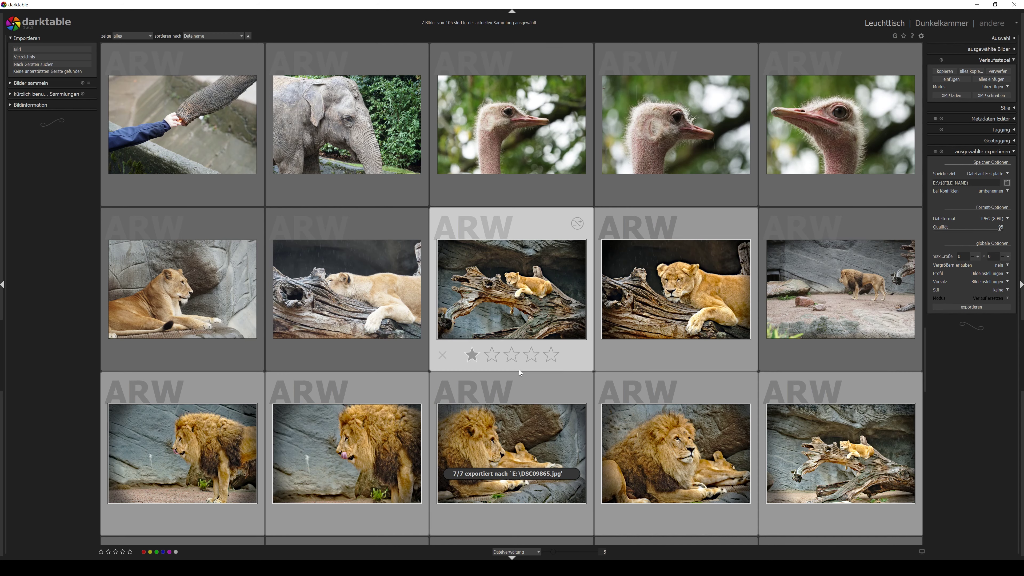
- Wait for the export to reach '7/7 exportiert' while scrolling the lighttable up to the elephant photos
scroll(547, 348, up, 2)
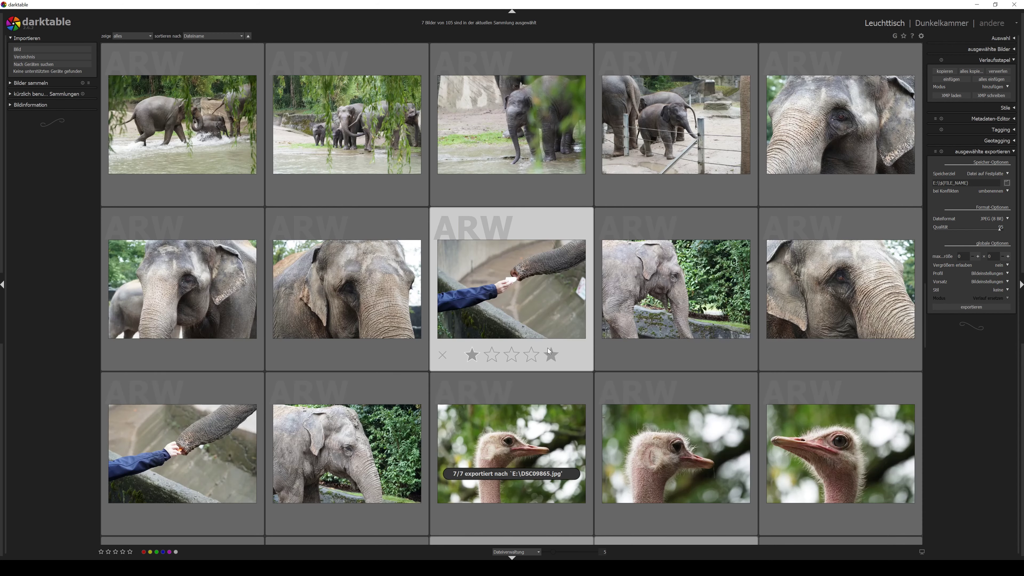
scroll(548, 348, up, 1)
scroll(548, 348, down, 1)
scroll(548, 348, up, 1)
scroll(548, 348, up, 1)
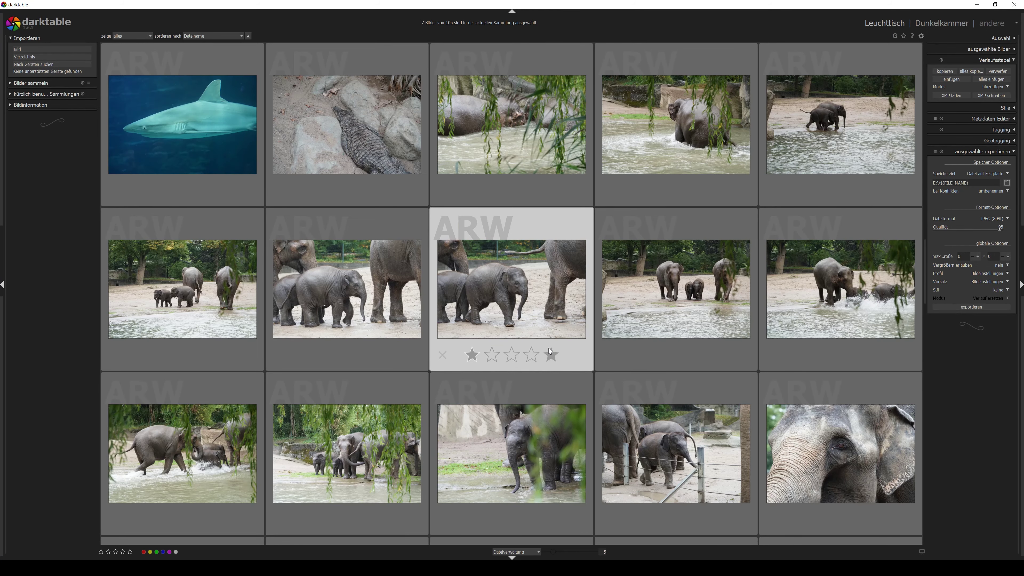
scroll(548, 348, up, 1)
scroll(548, 349, up, 1)
scroll(548, 348, up, 1)
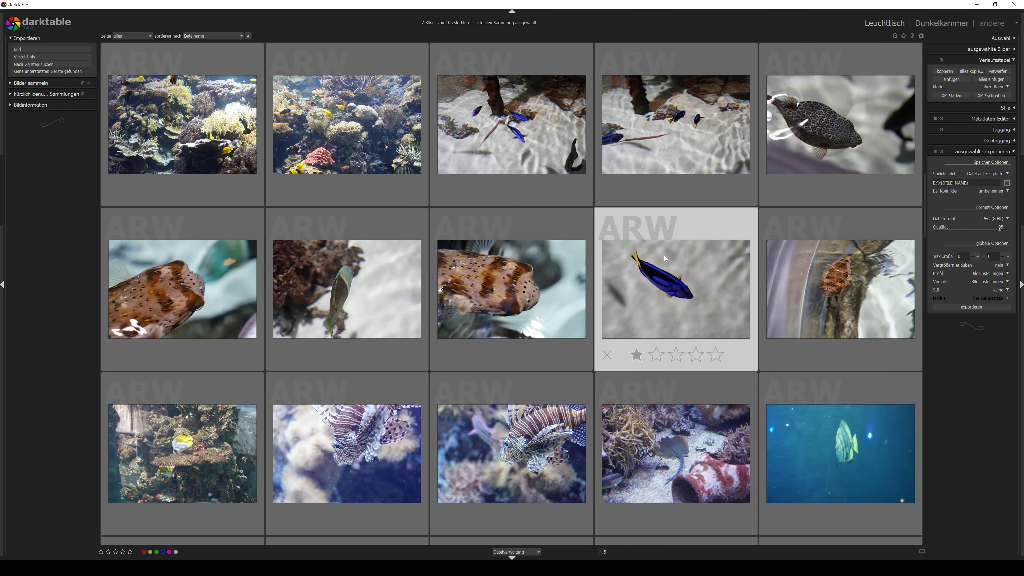
scroll(689, 276, up, 1)
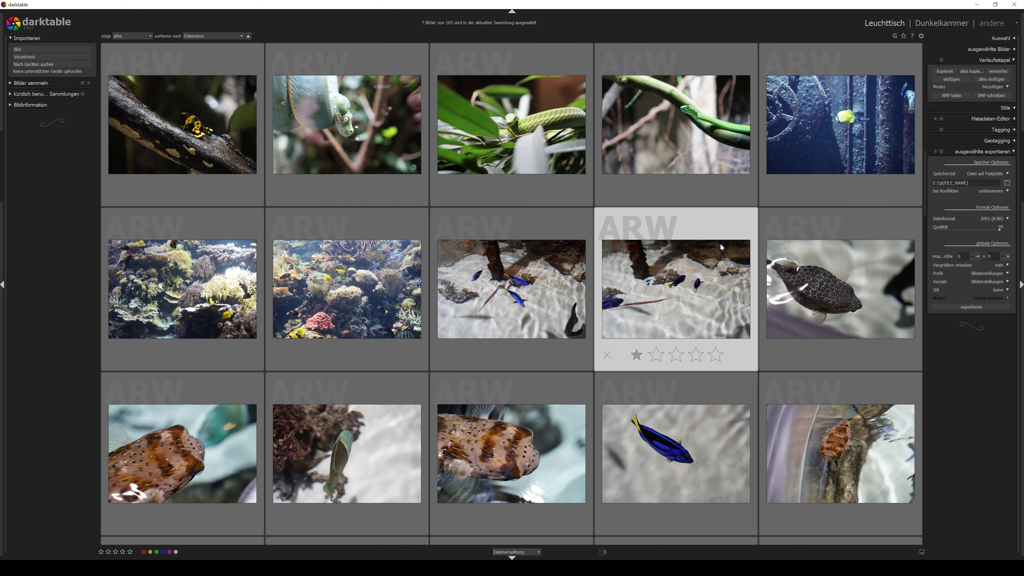
scroll(713, 243, down, 2)
scroll(713, 245, down, 1)
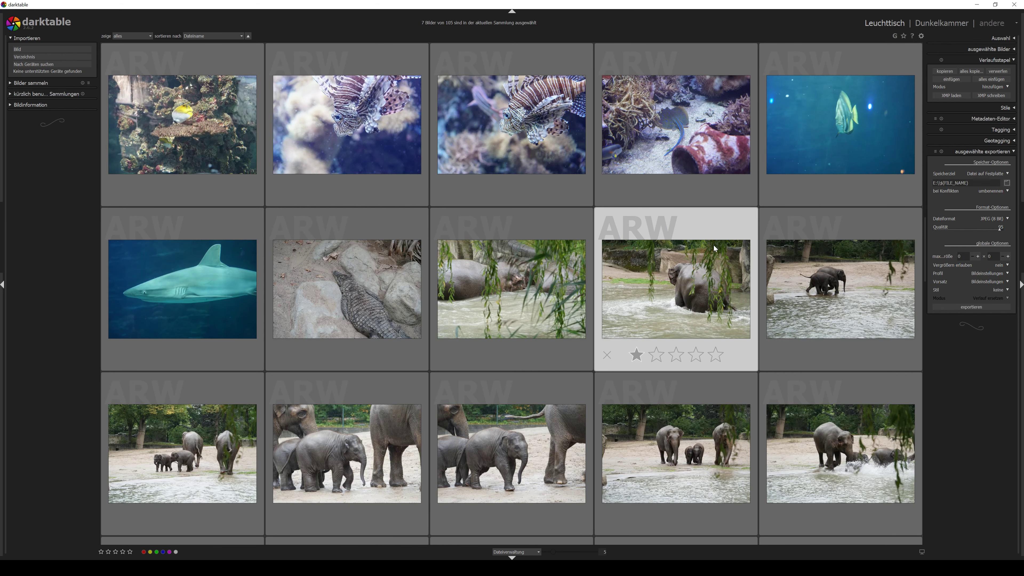